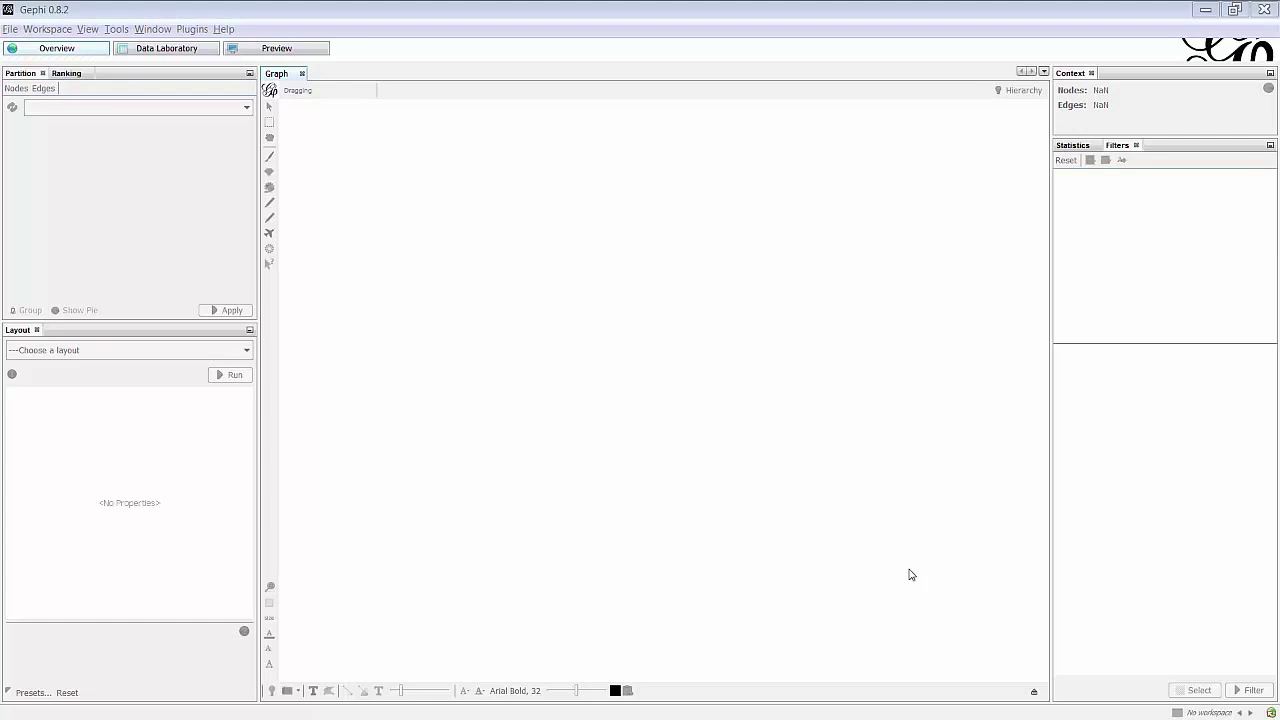
# Copy the Examples folder path (holding example_1 and example_2) from Explorer's address bar, then return to Gephi
pyautogui.hotkey('alt', 'Tab')
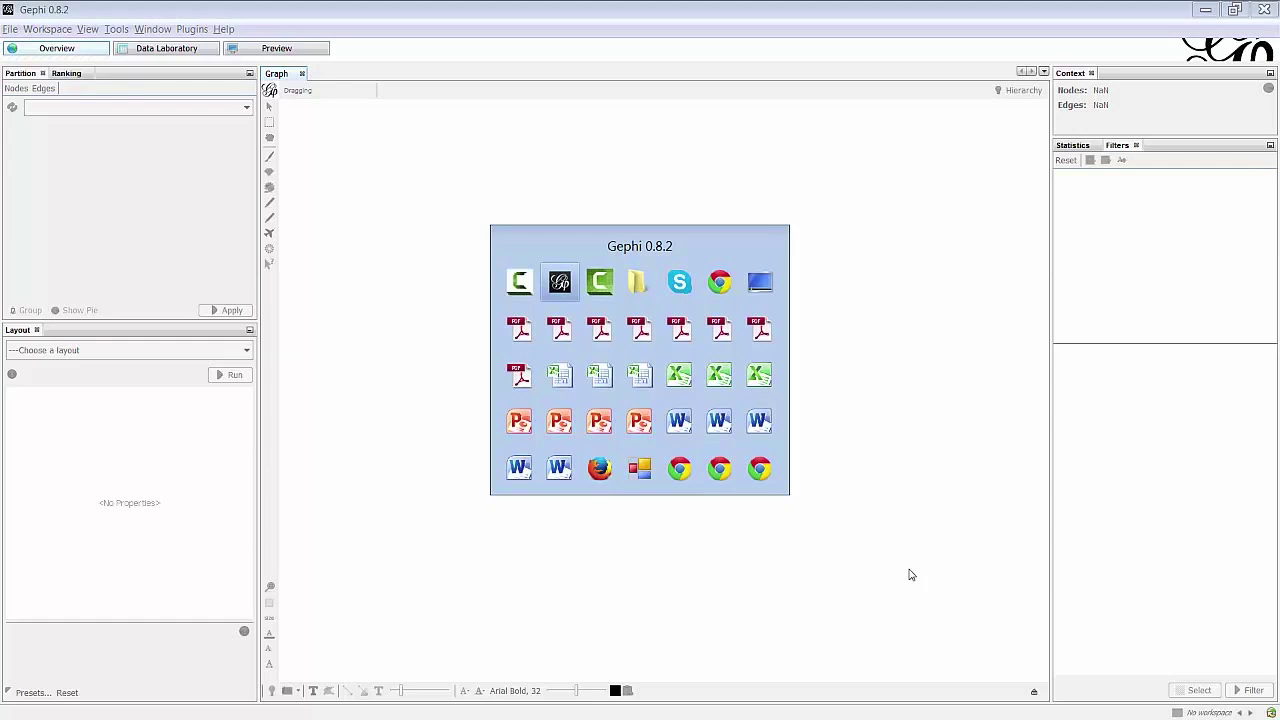
pyautogui.hotkey('alt', 'Tab')
pyautogui.hotkey('alt', 'Tab')
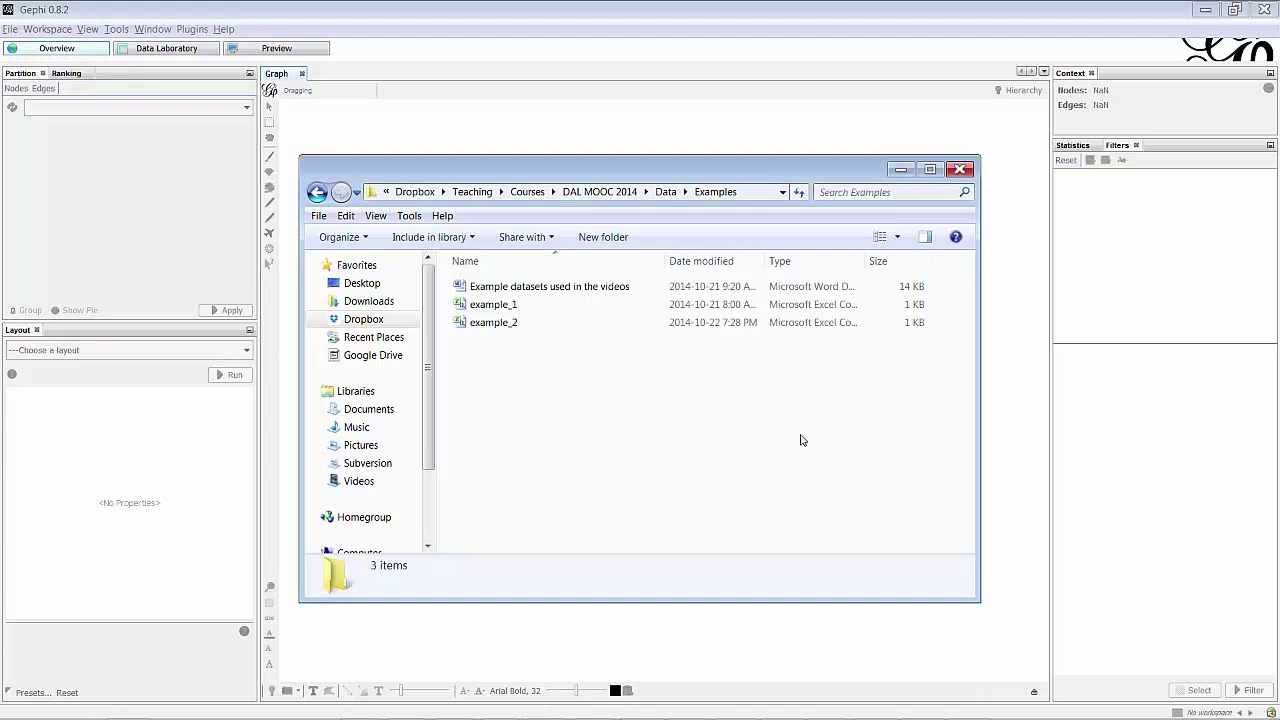
pyautogui.click(757, 196)
pyautogui.hotkey('ctrl', 'c')
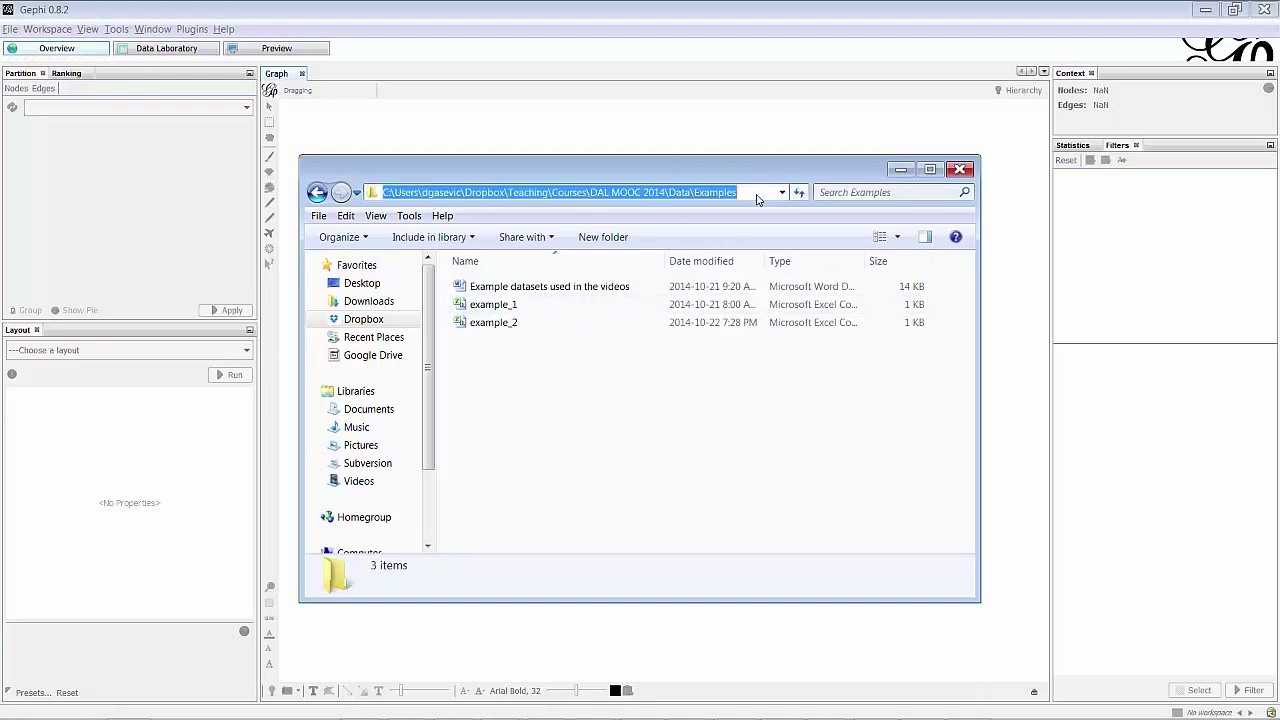
pyautogui.click(10, 29)
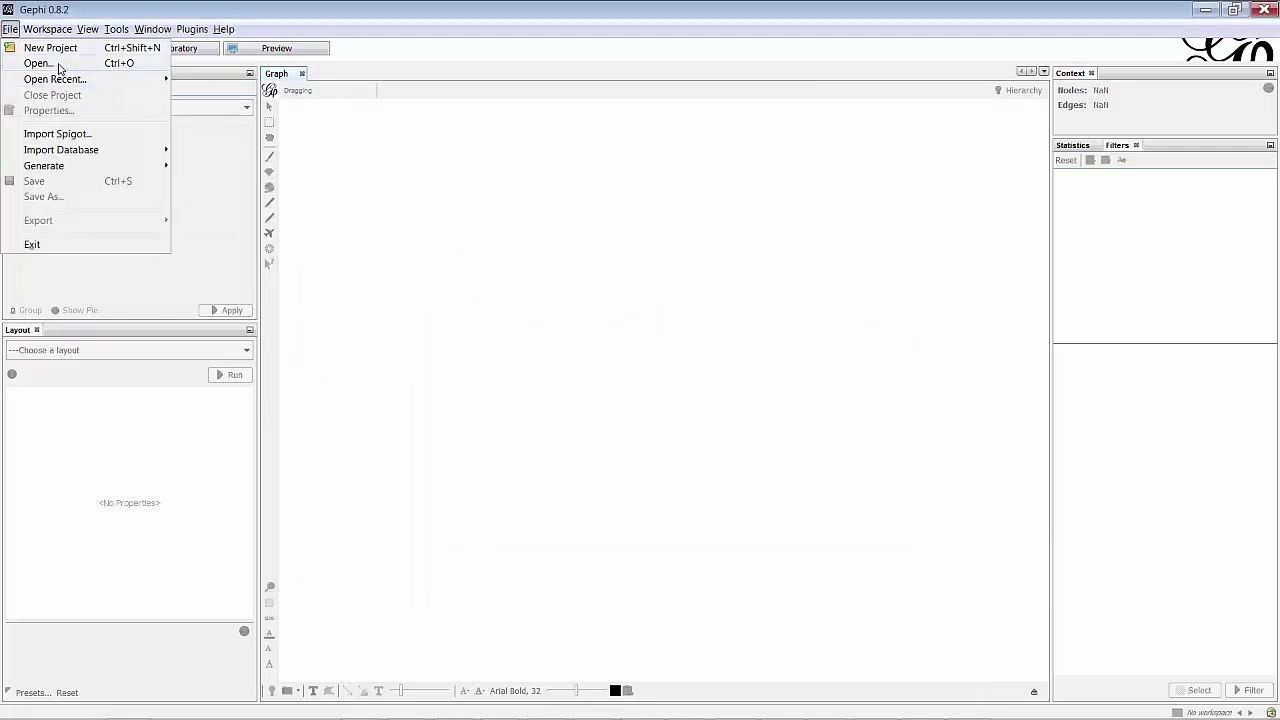
# Open example_1.csv from the pasted Examples folder path
pyautogui.click(59, 66)
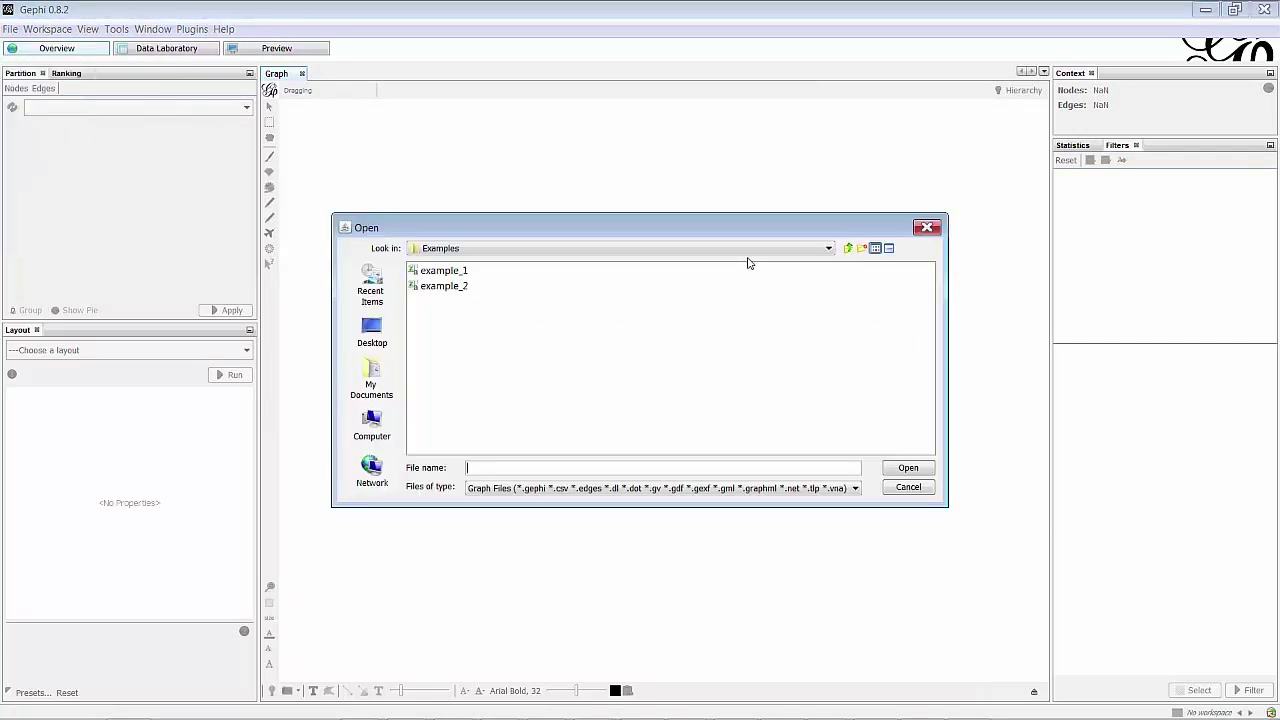
pyautogui.hotkey('ctrl', 'v')
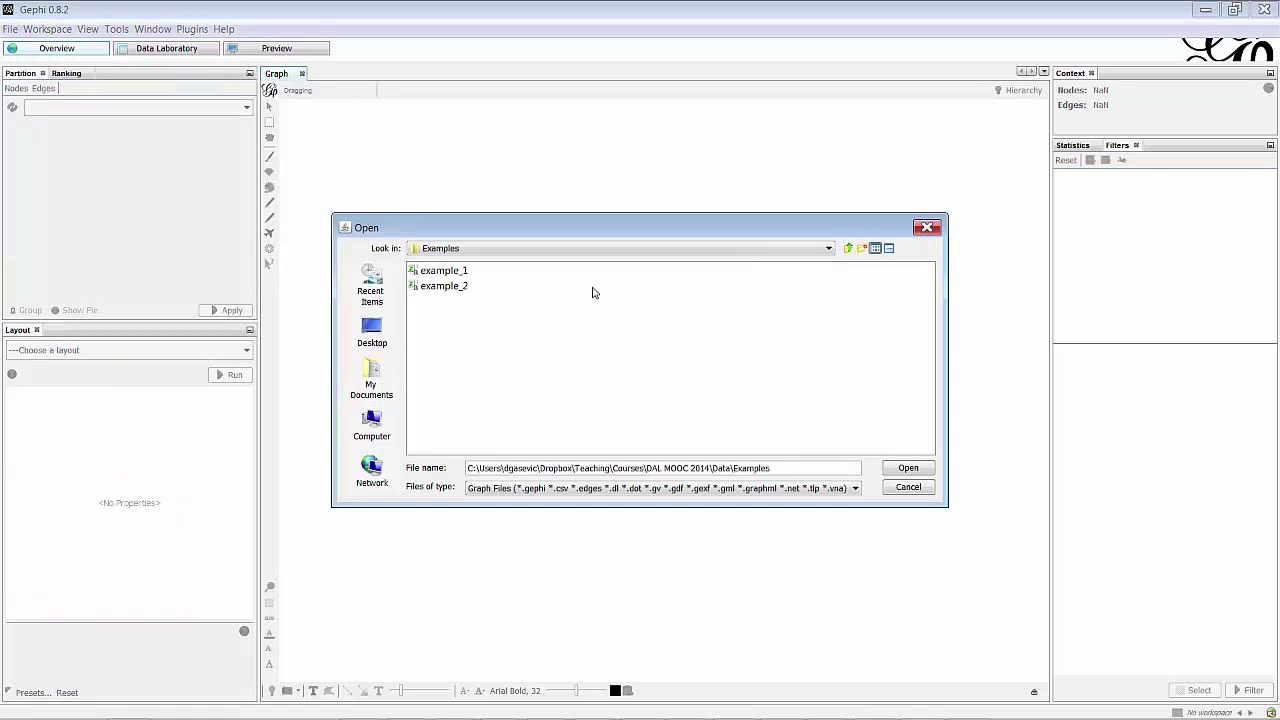
pyautogui.click(443, 277)
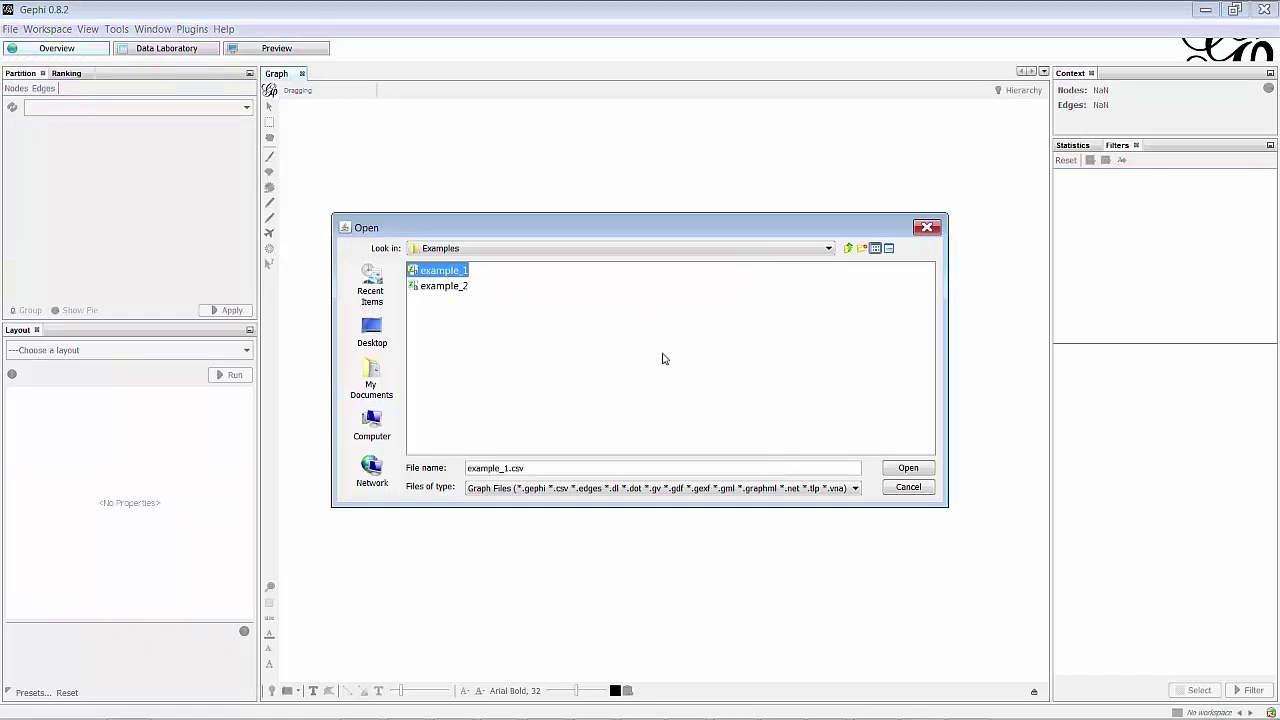
pyautogui.click(921, 473)
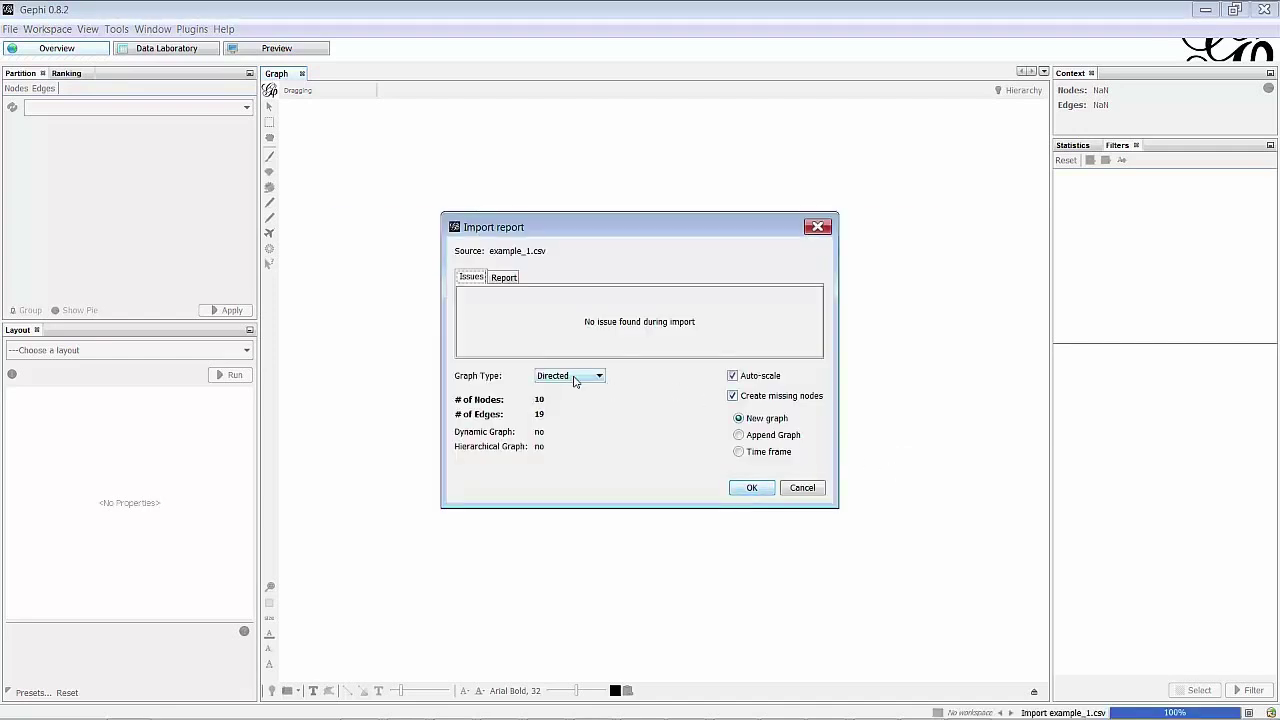
# Set the import Graph Type to Undirected and confirm the import
pyautogui.click(574, 379)
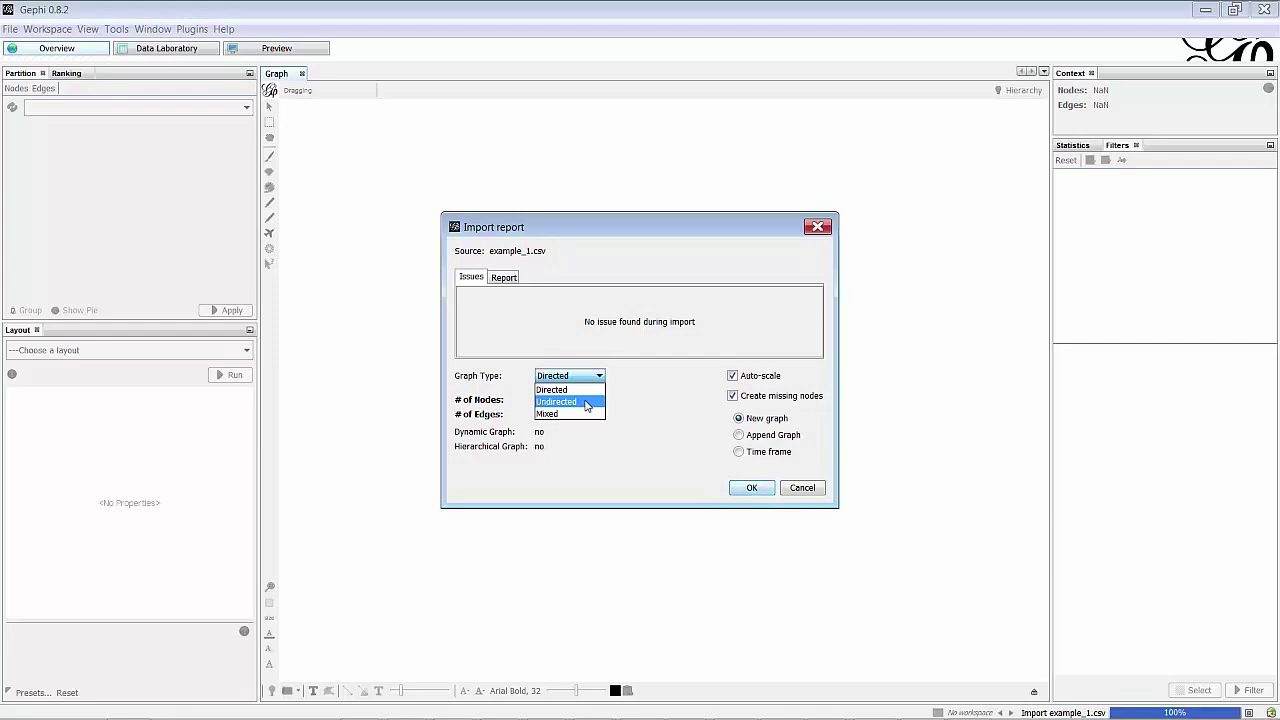
pyautogui.click(587, 405)
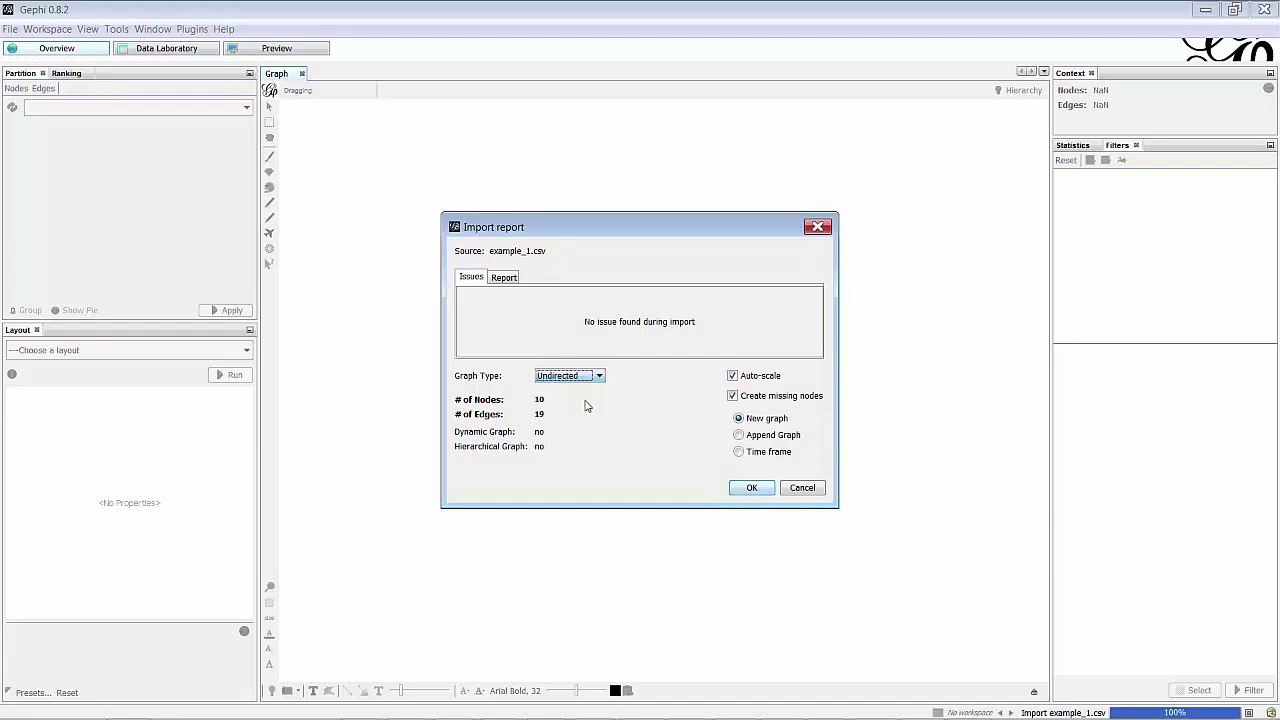
pyautogui.click(745, 490)
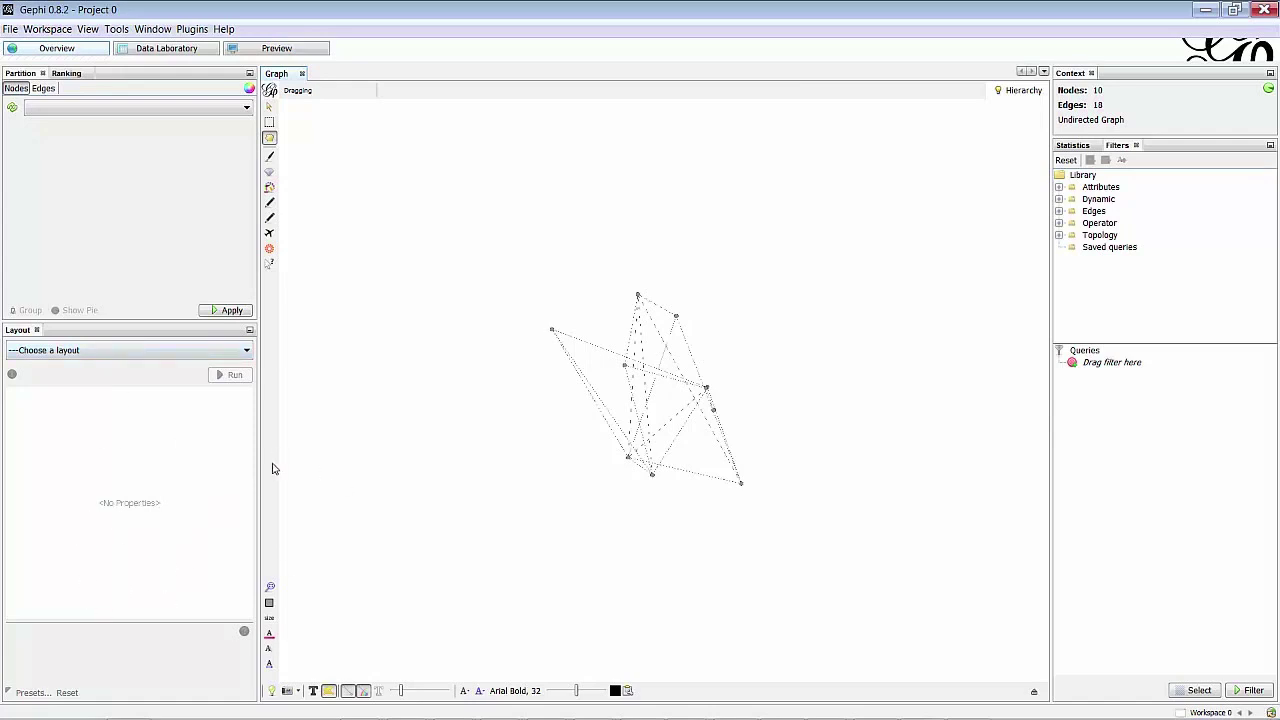
# Apply the Yifan Hu layout (Optimal Distance 100.0, Step ratio 0.95) to the network
pyautogui.click(152, 356)
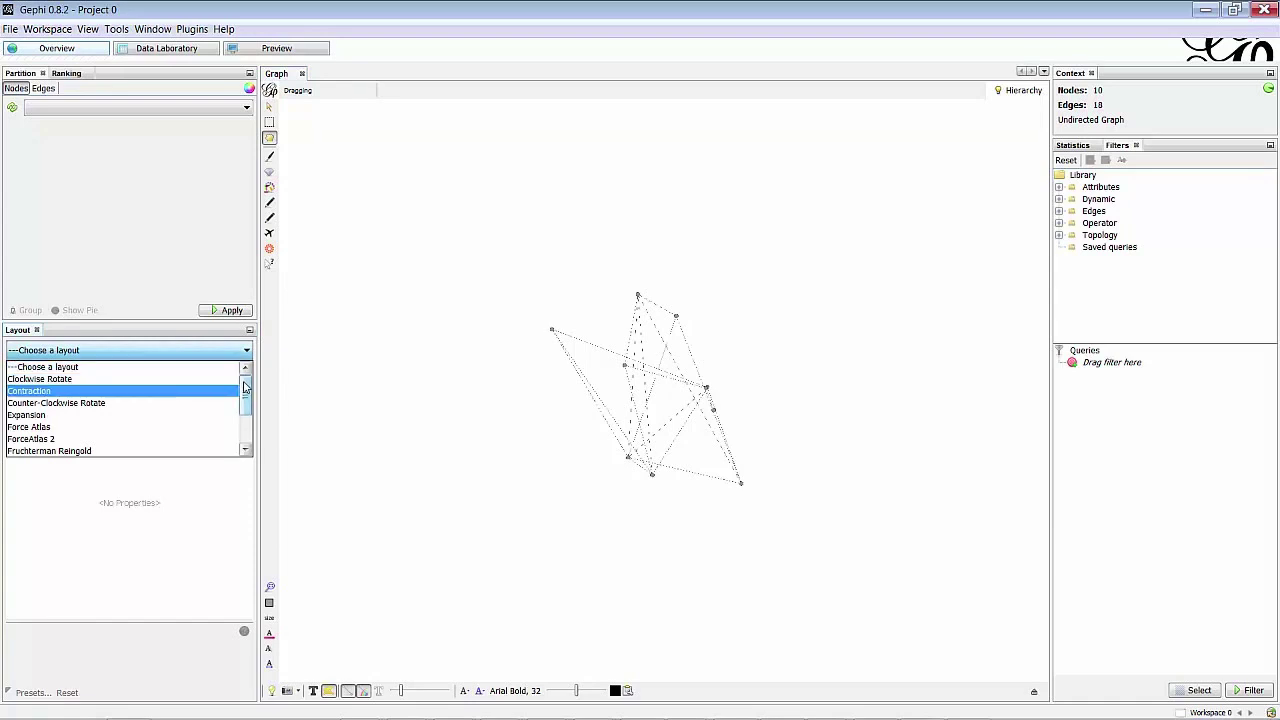
pyautogui.moveTo(246, 392); pyautogui.dragTo(245, 427)
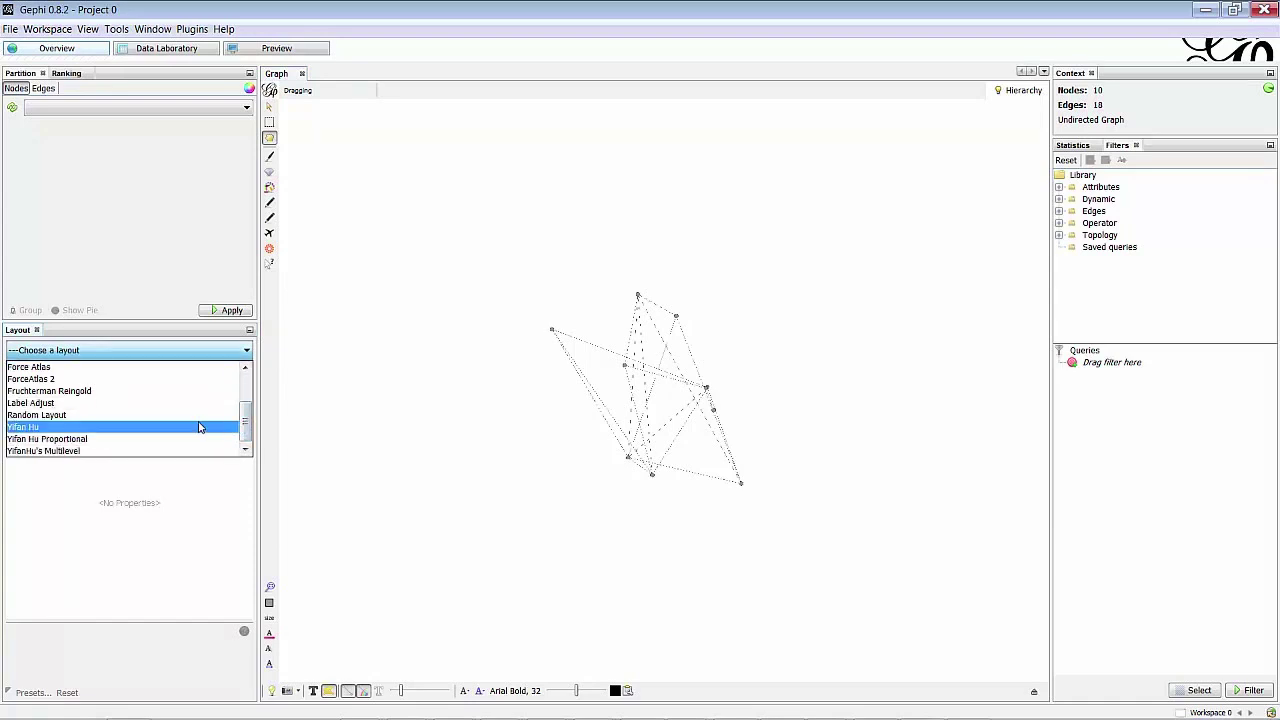
pyautogui.click(199, 427)
pyautogui.click(230, 374)
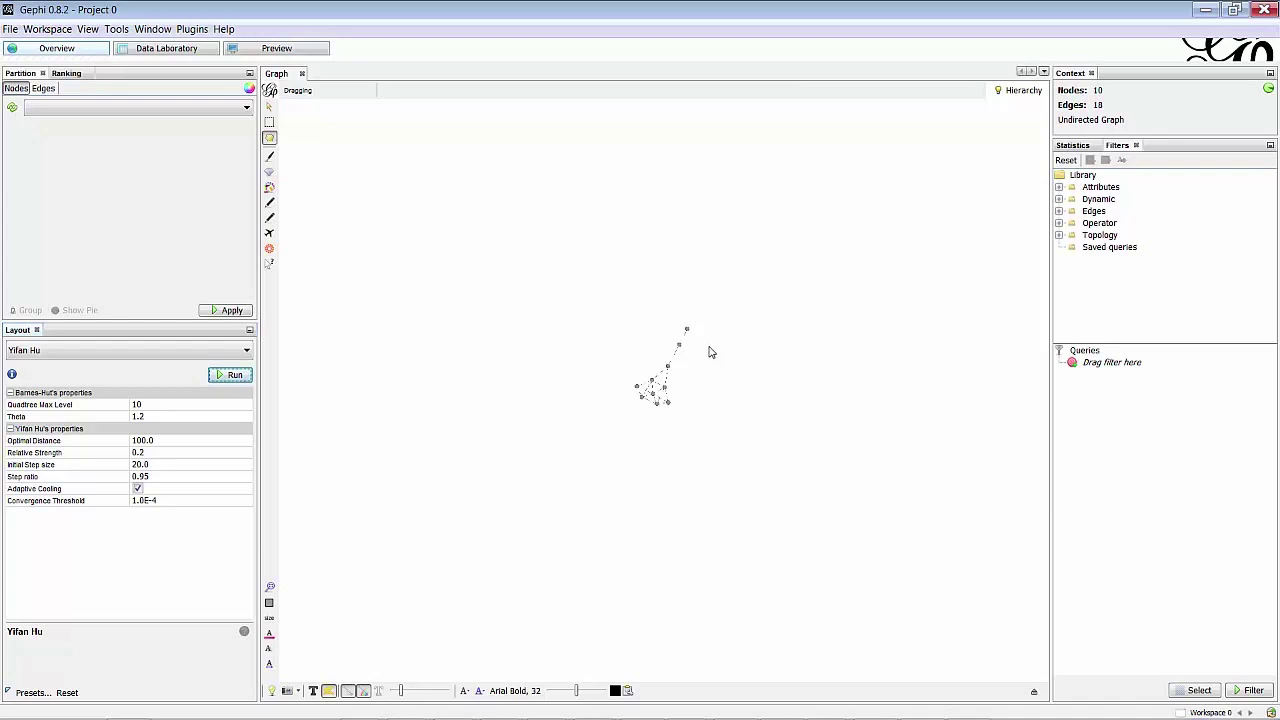
pyautogui.click(168, 352)
pyautogui.moveTo(248, 413); pyautogui.dragTo(254, 397)
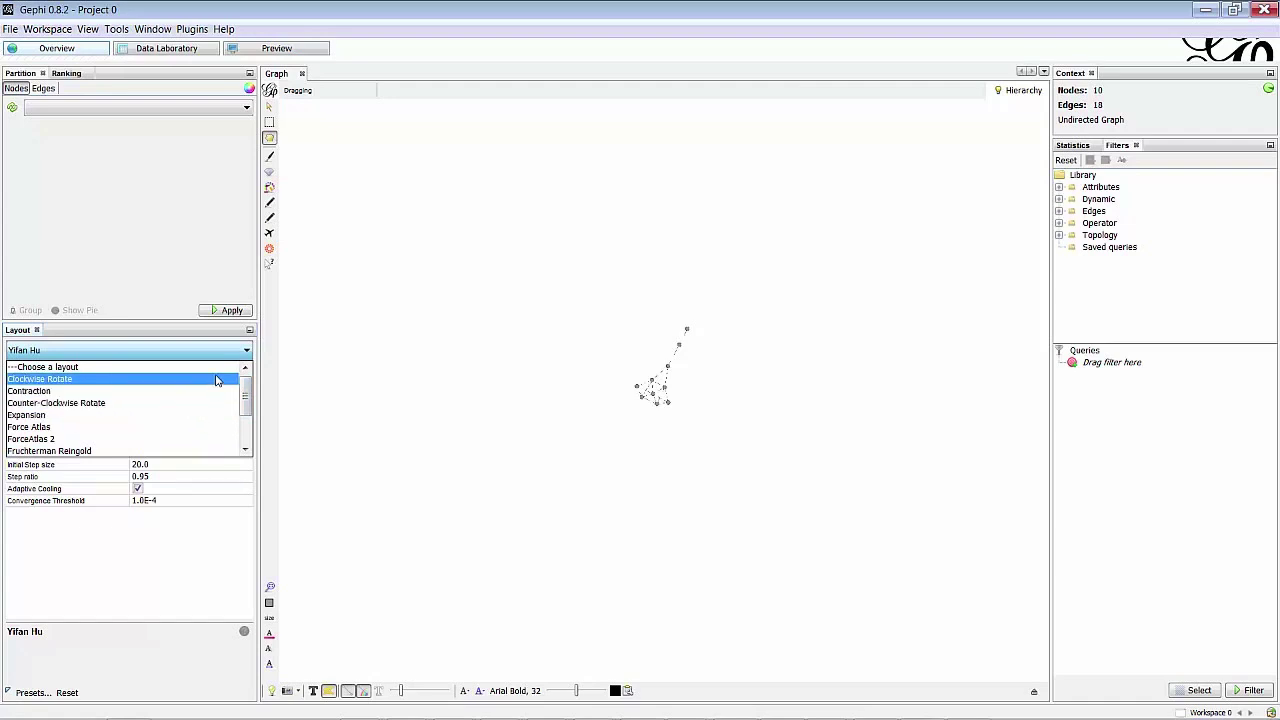
# Select Yifan Hu Proportional from the layout list and run it to cluster the network compactly
pyautogui.moveTo(247, 388); pyautogui.dragTo(247, 395)
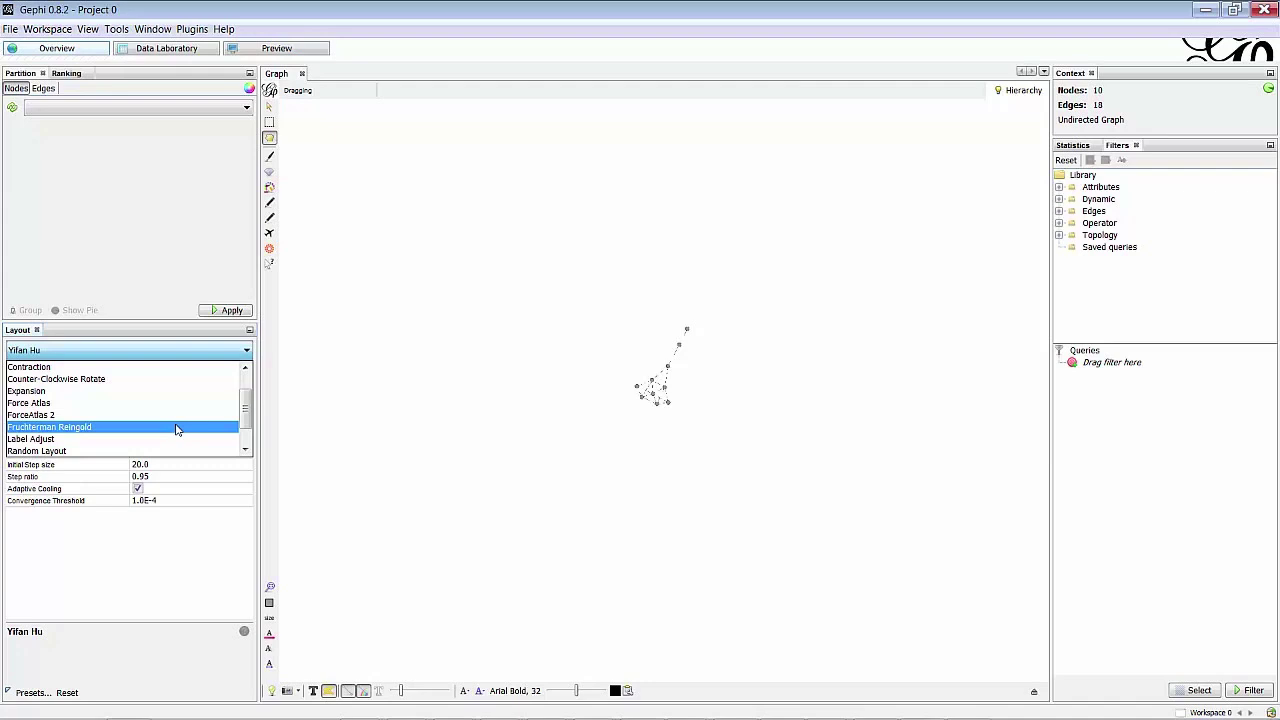
pyautogui.scroll(-3, 190, 432)
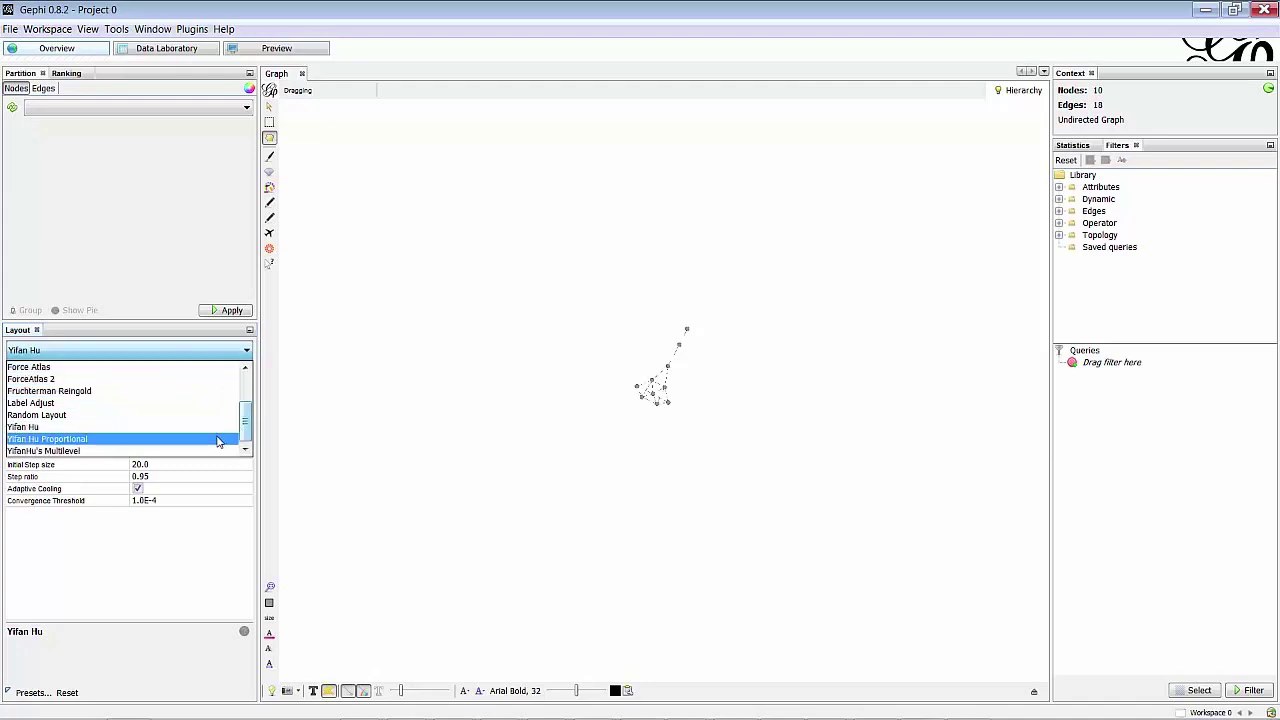
pyautogui.click(218, 439)
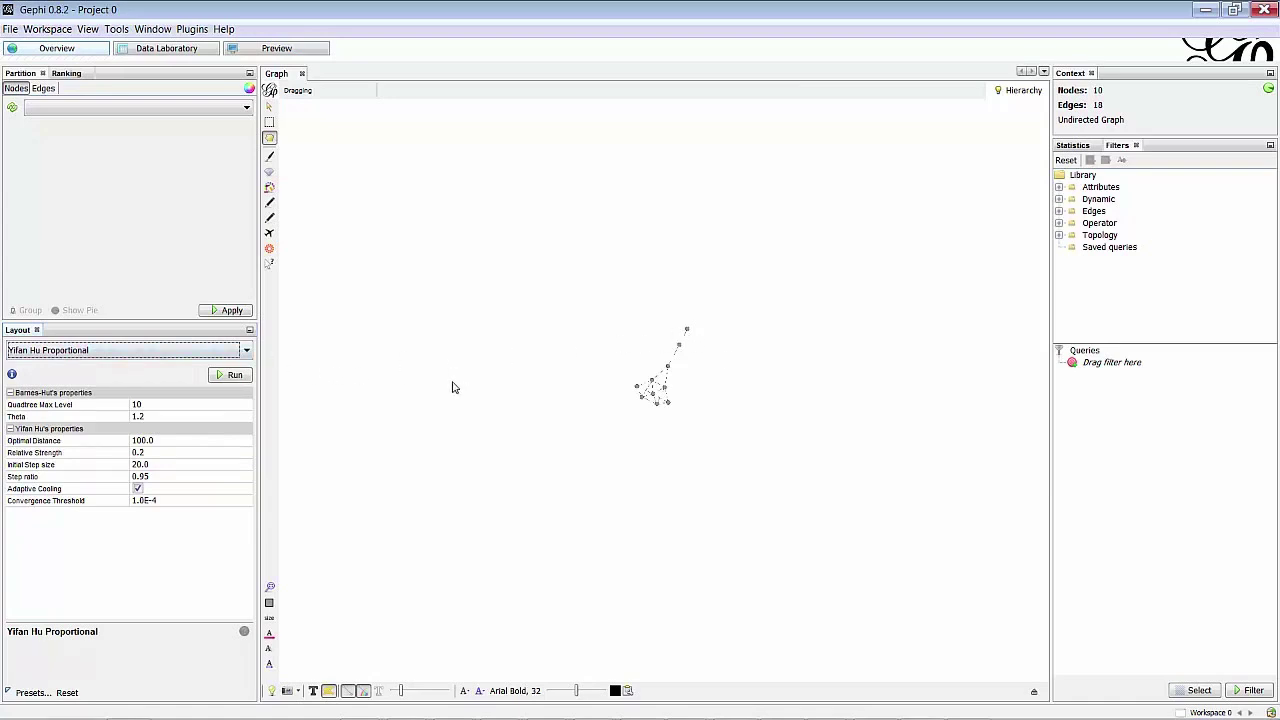
pyautogui.click(231, 377)
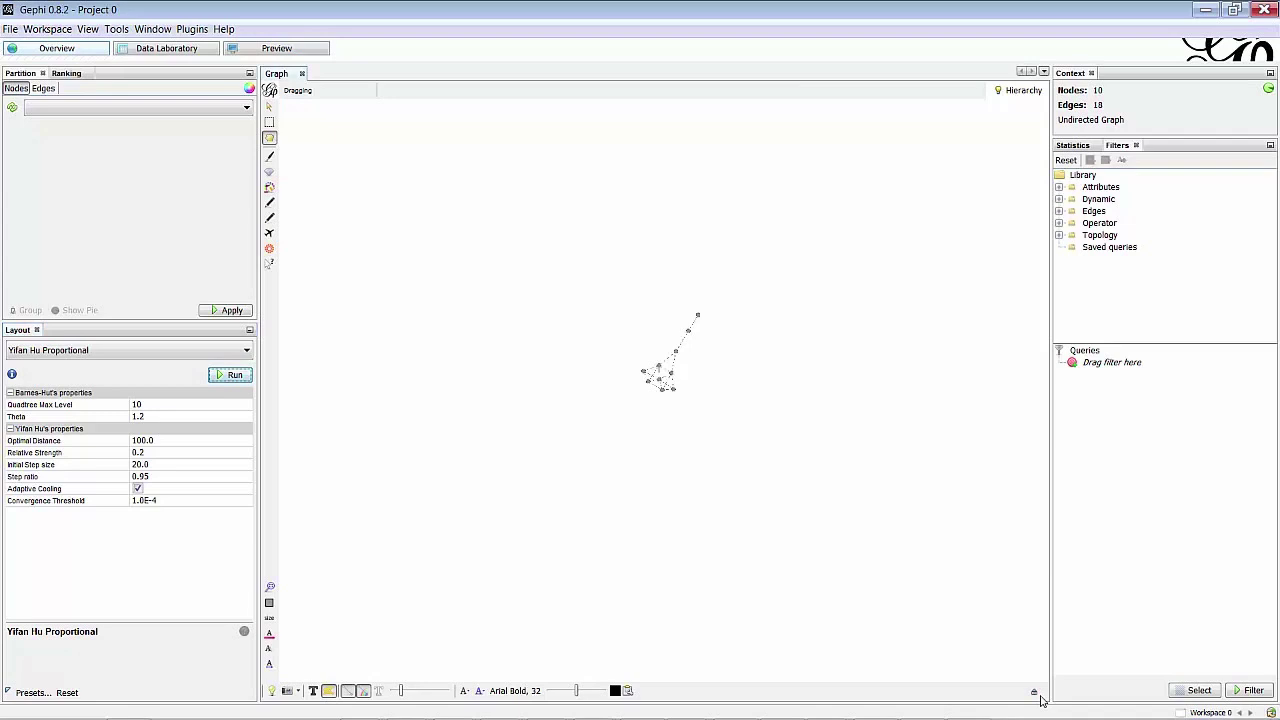
pyautogui.click(1037, 694)
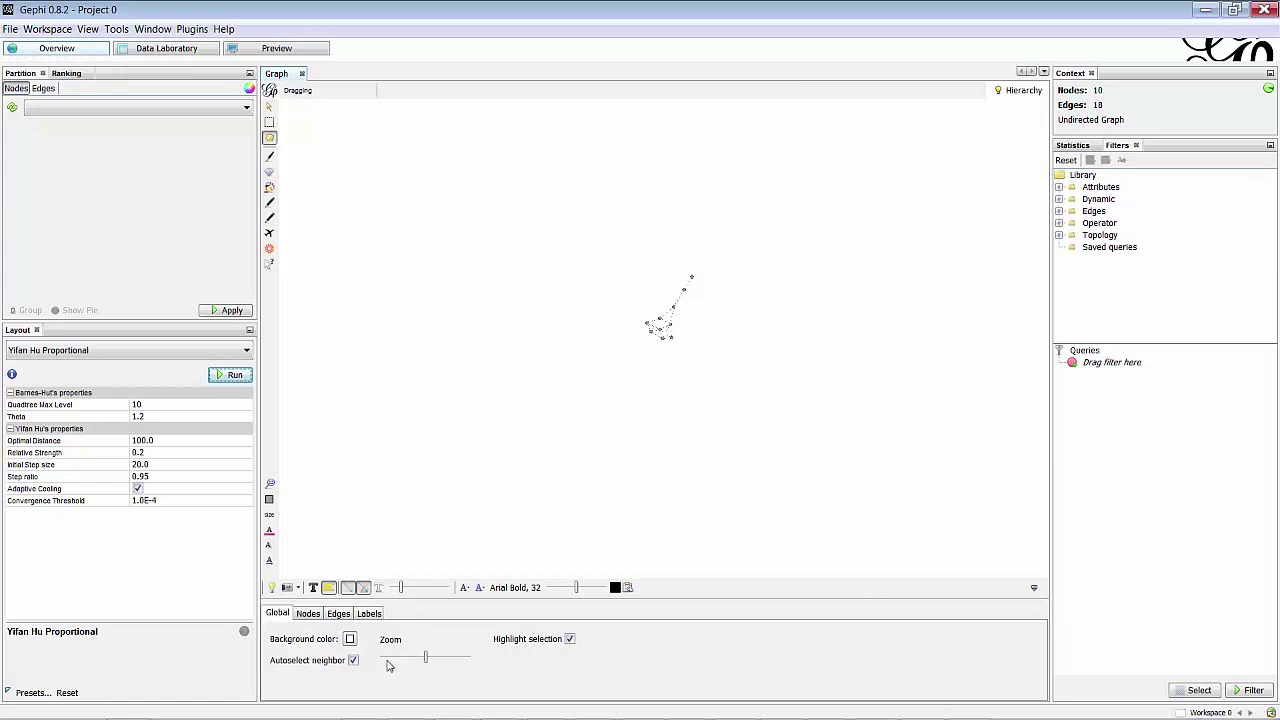
# Zoom in on the network and keep the nodes drawn as Disk 2d shapes
pyautogui.moveTo(426, 659); pyautogui.dragTo(395, 657)
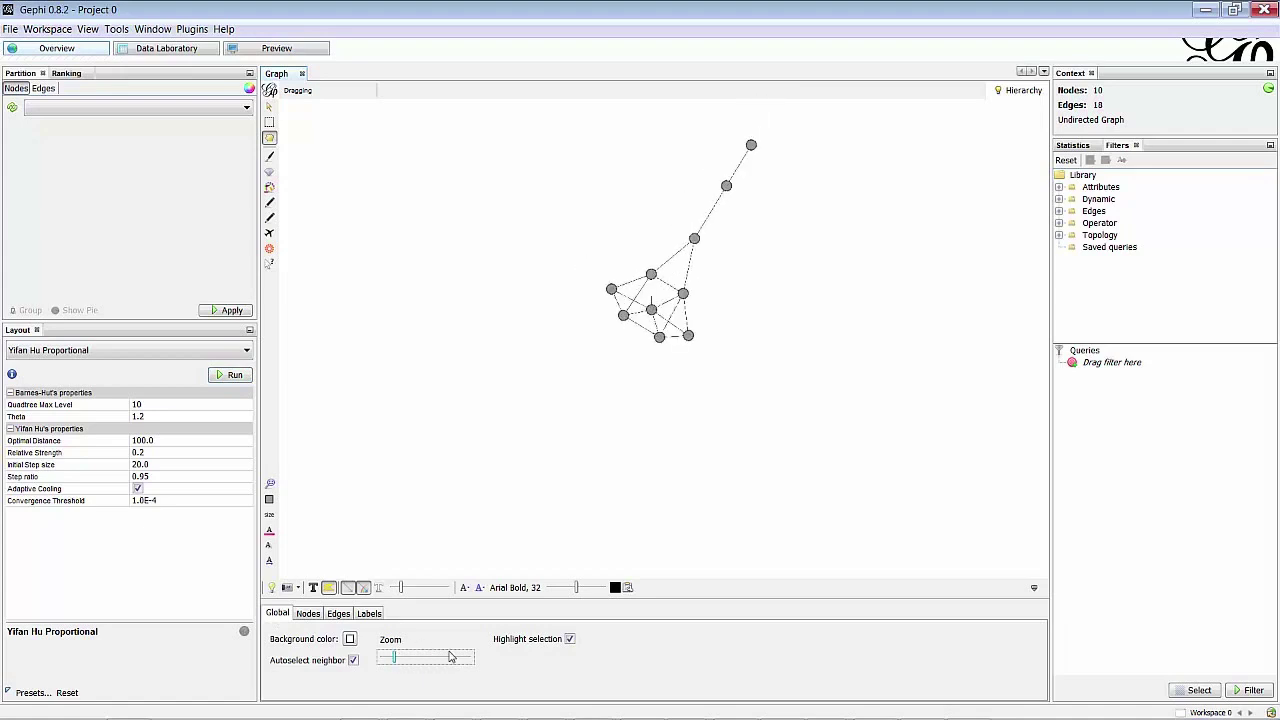
pyautogui.click(308, 614)
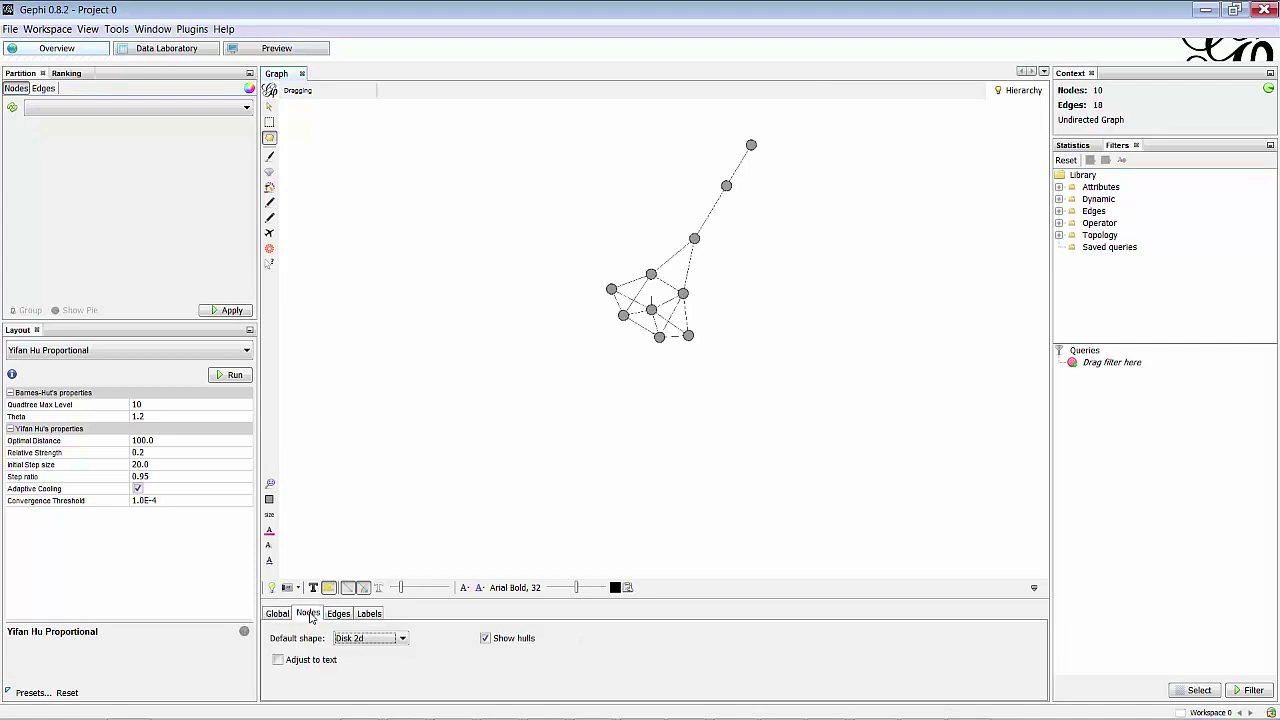
pyautogui.click(369, 638)
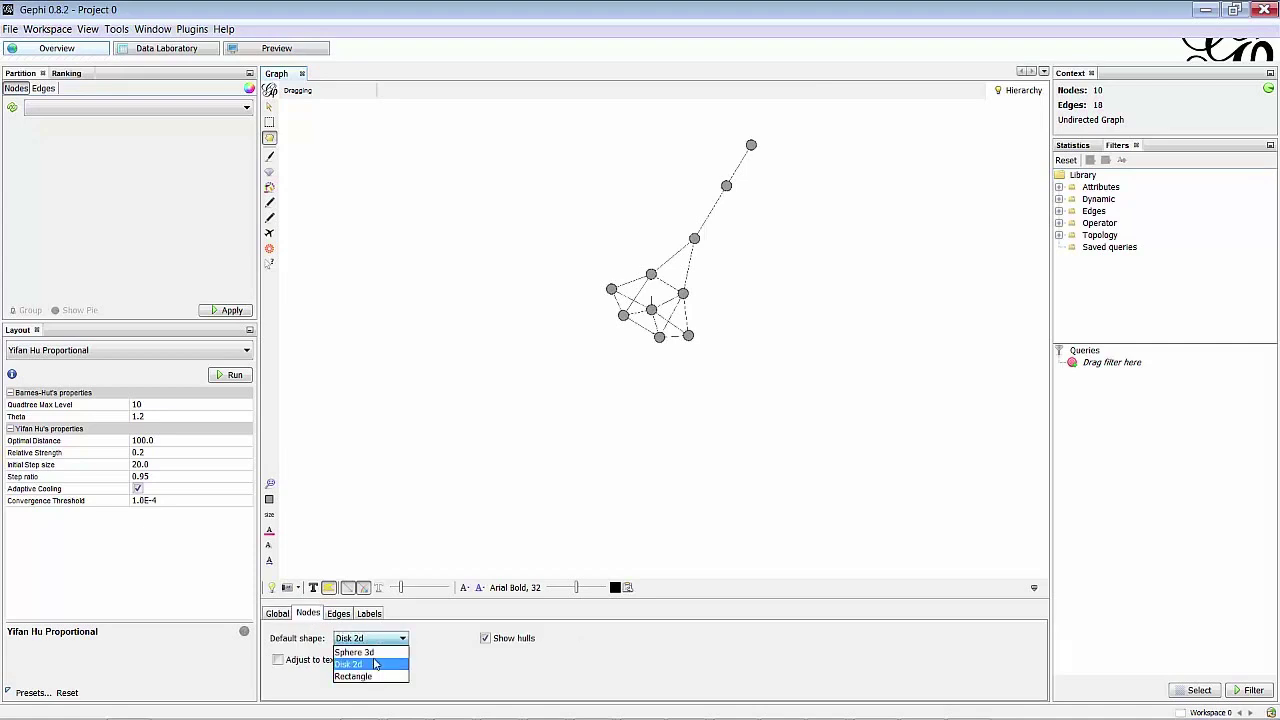
pyautogui.click(445, 665)
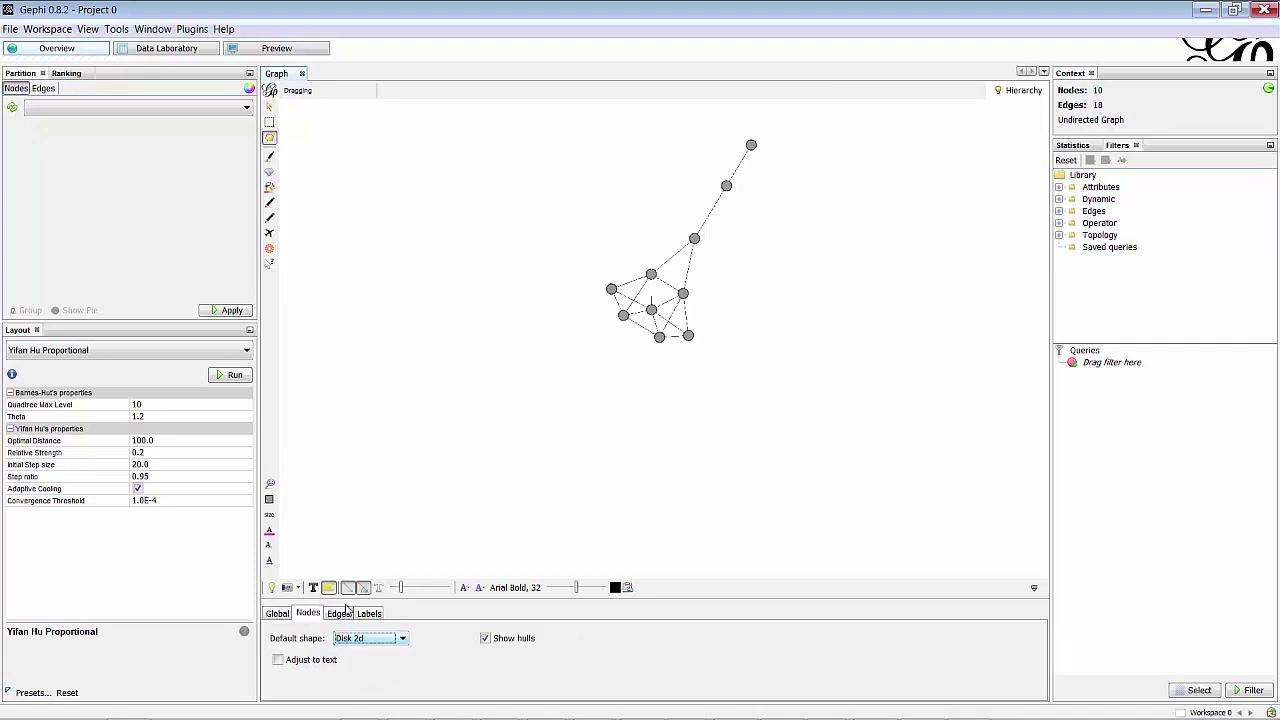
# Thicken the edges with the Edges Scale slider
pyautogui.click(340, 613)
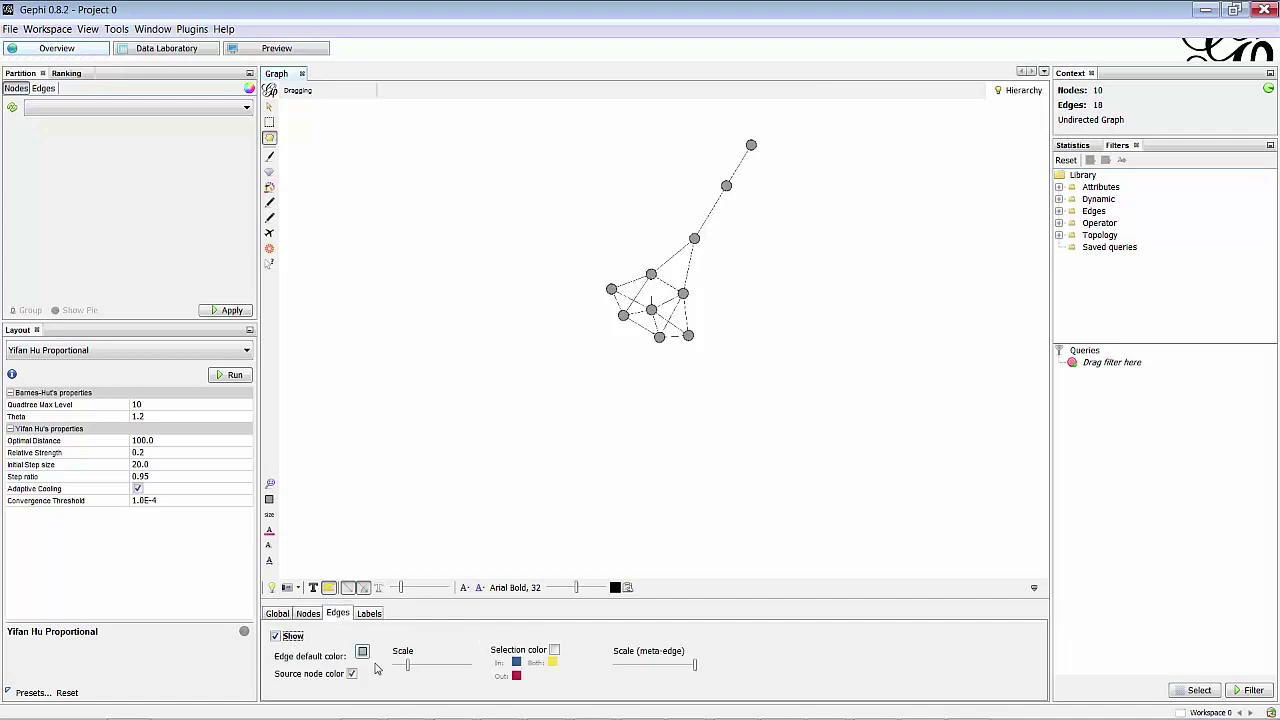
pyautogui.moveTo(408, 666)
pyautogui.mouseDown()
pyautogui.moveTo(472, 672)
pyautogui.moveTo(406, 675)
pyautogui.mouseUp()
pyautogui.click(373, 618)
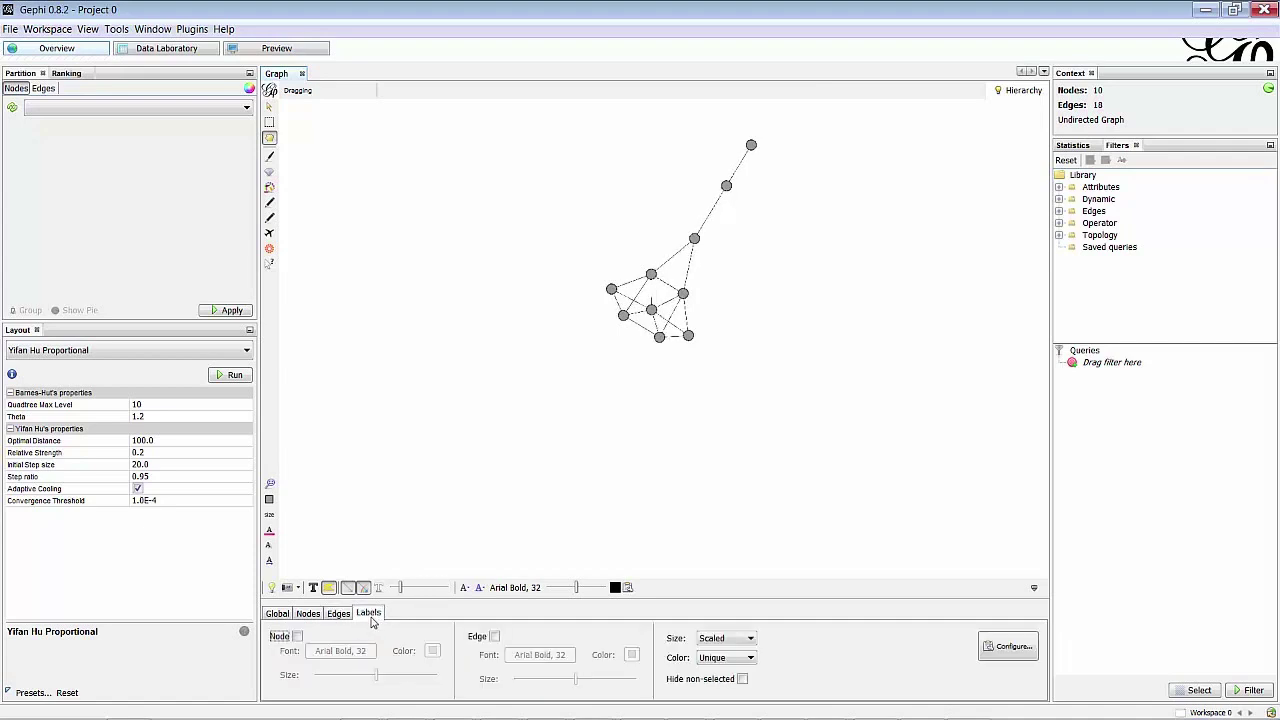
# Turn on node labels and change their font size
pyautogui.click(297, 637)
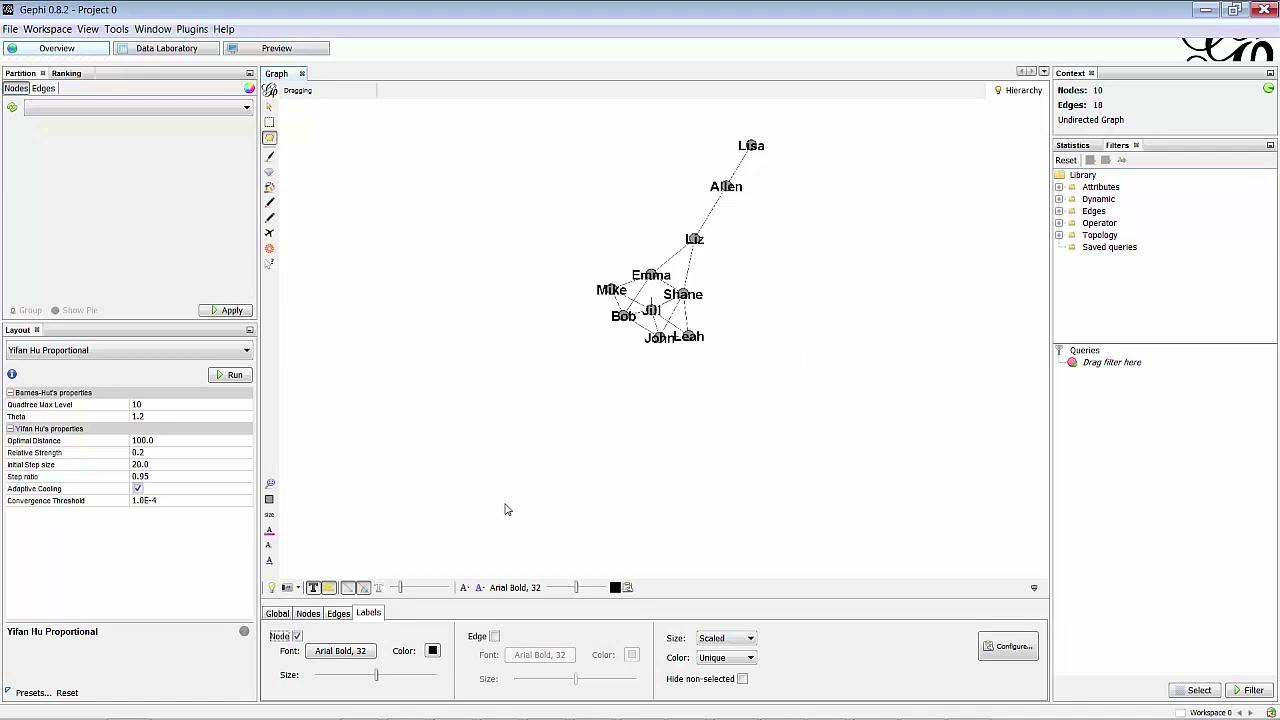
pyautogui.click(340, 651)
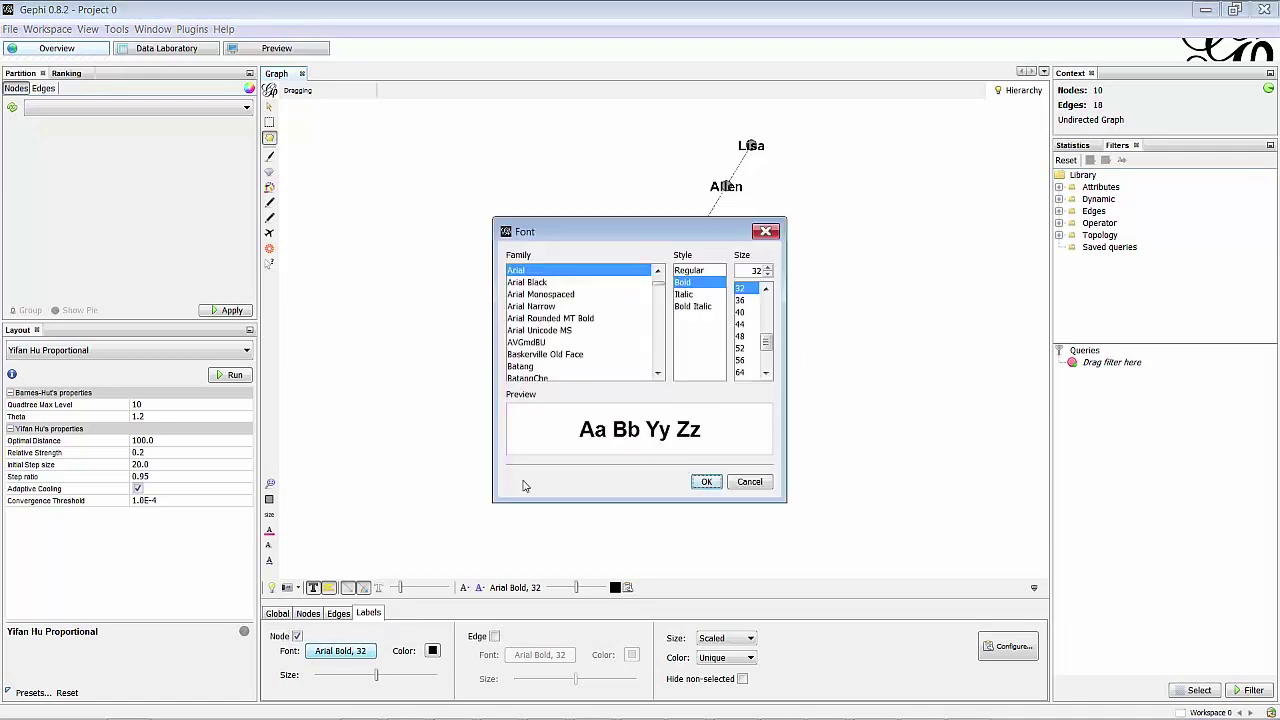
pyautogui.click(766, 289)
pyautogui.click(766, 289)
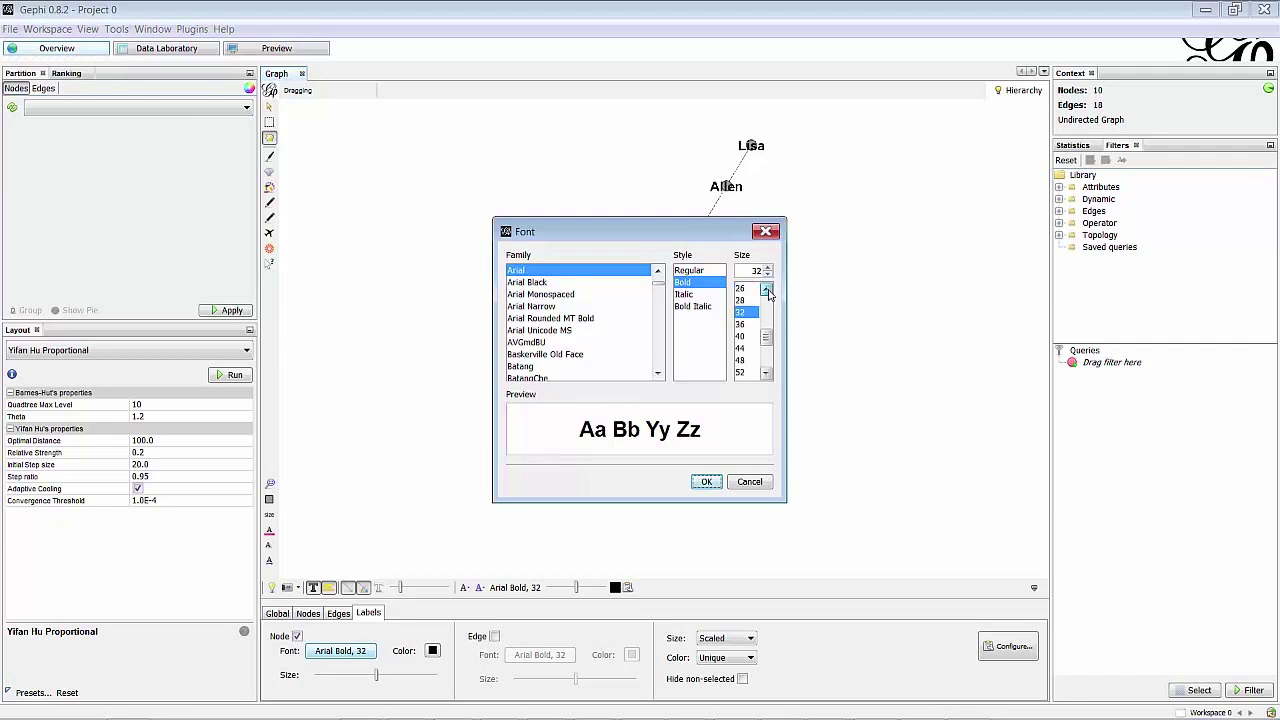
pyautogui.click(766, 289)
pyautogui.click(766, 289)
pyautogui.click(755, 292)
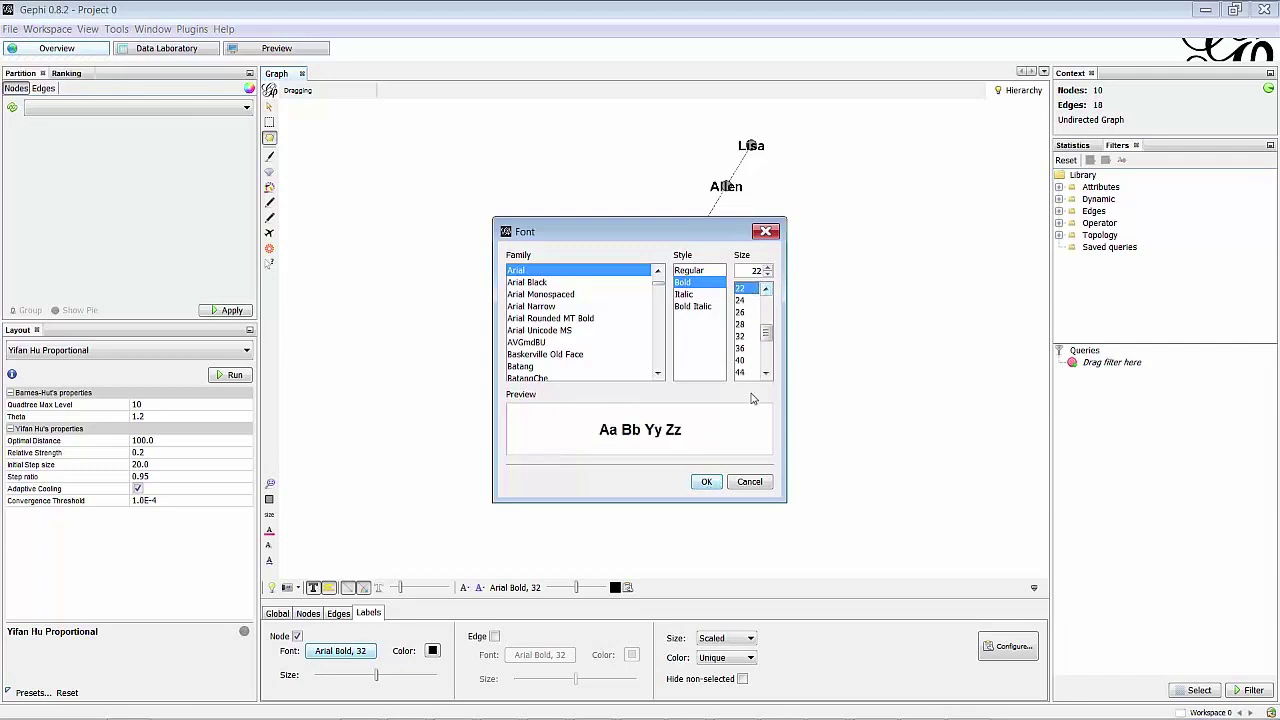
pyautogui.click(705, 483)
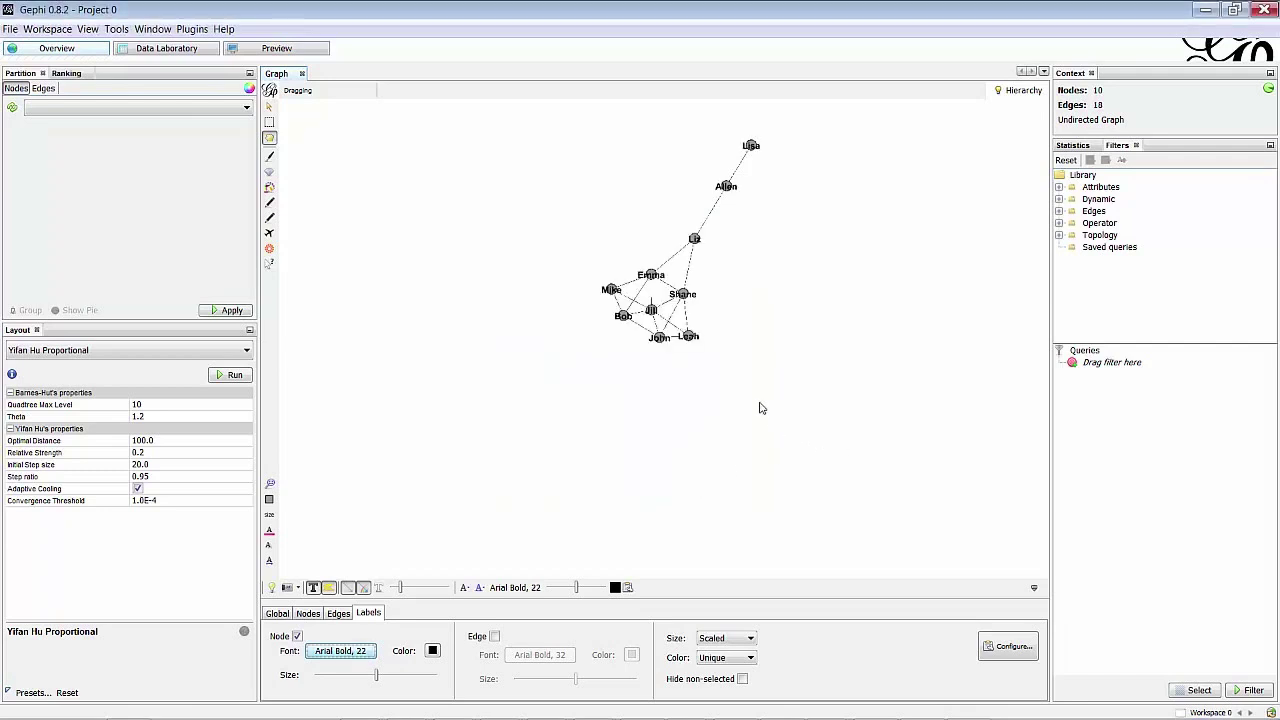
# Set the label font to Arial Bold 16, then hide node labels and collapse the settings panel
pyautogui.click(358, 652)
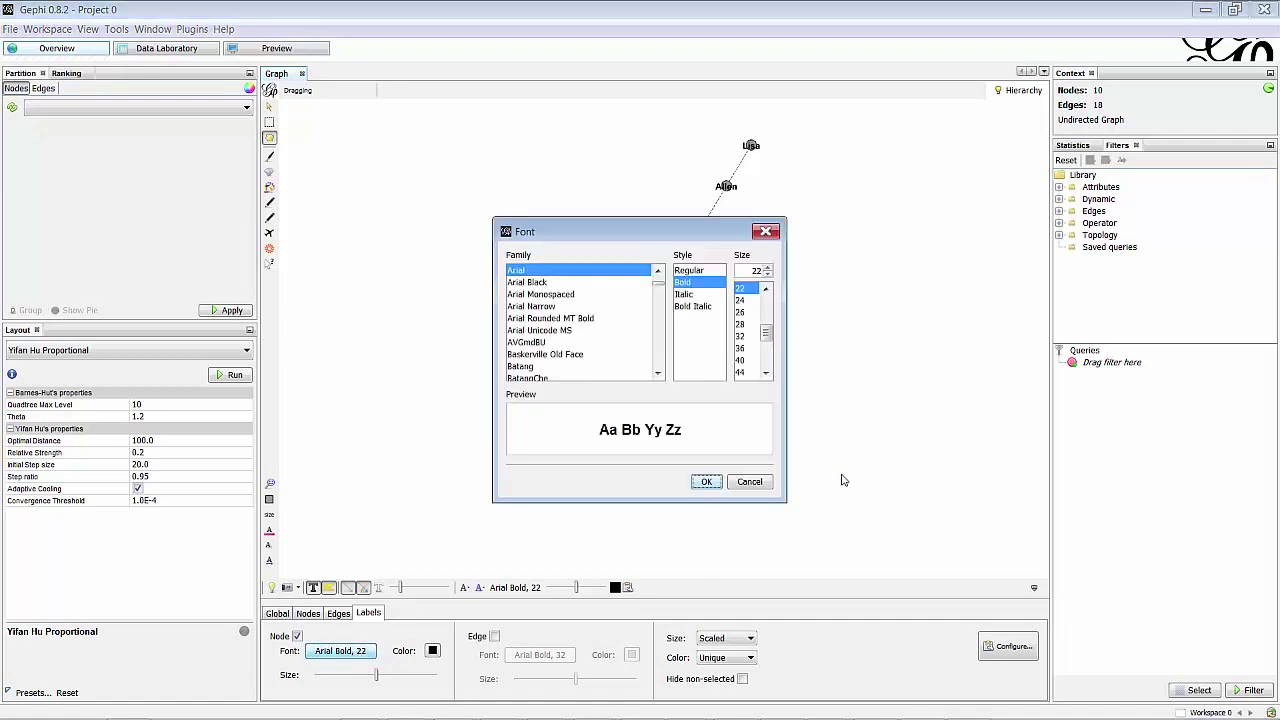
pyautogui.scroll(3, 760, 300)
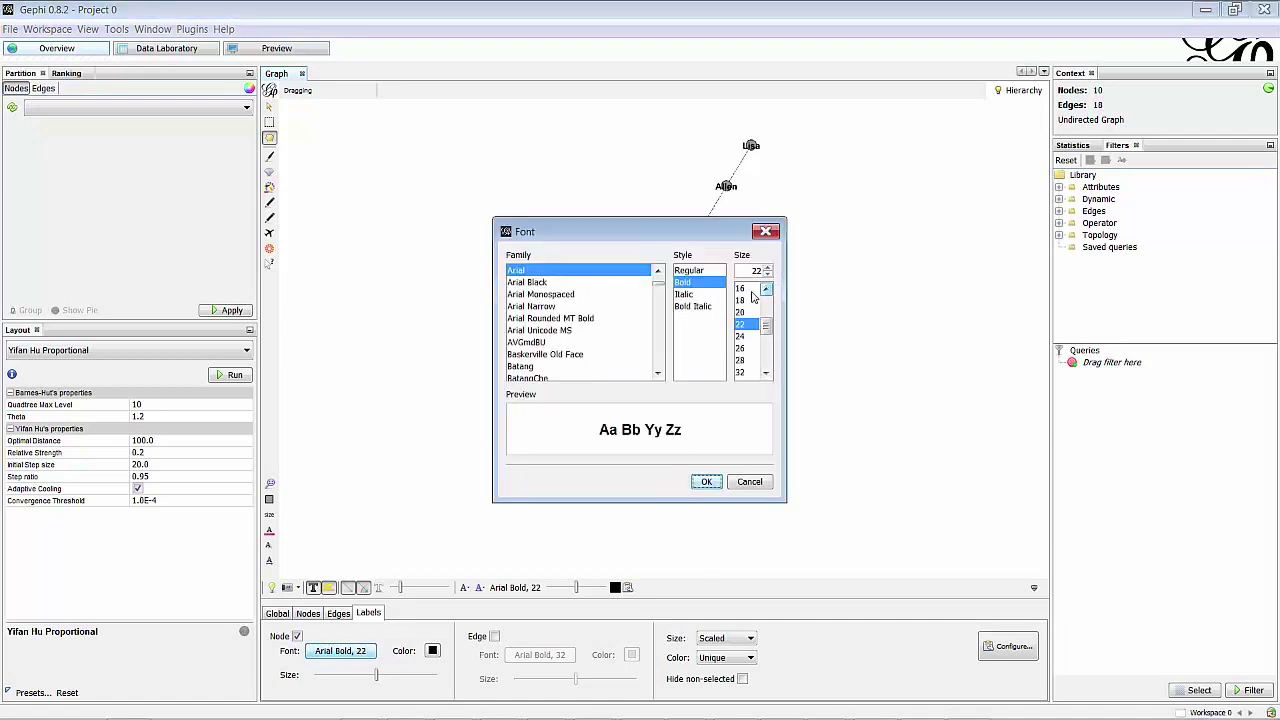
pyautogui.click(742, 290)
pyautogui.click(706, 481)
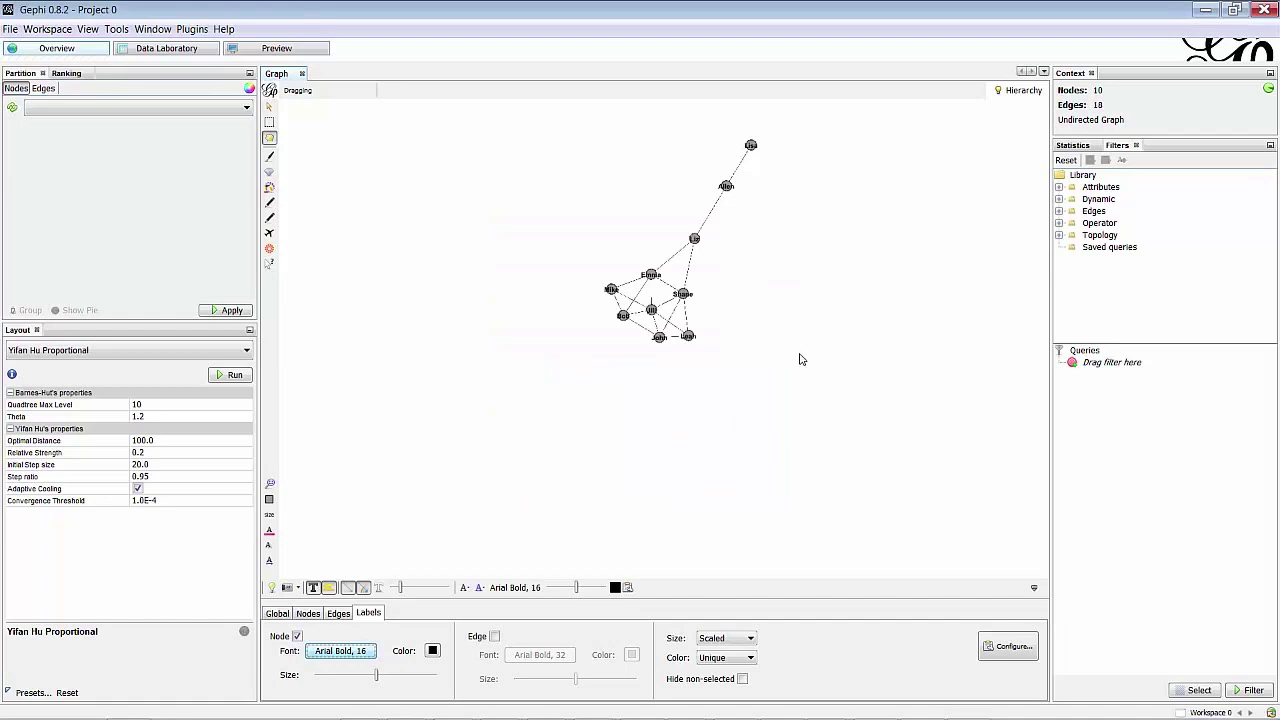
pyautogui.click(298, 637)
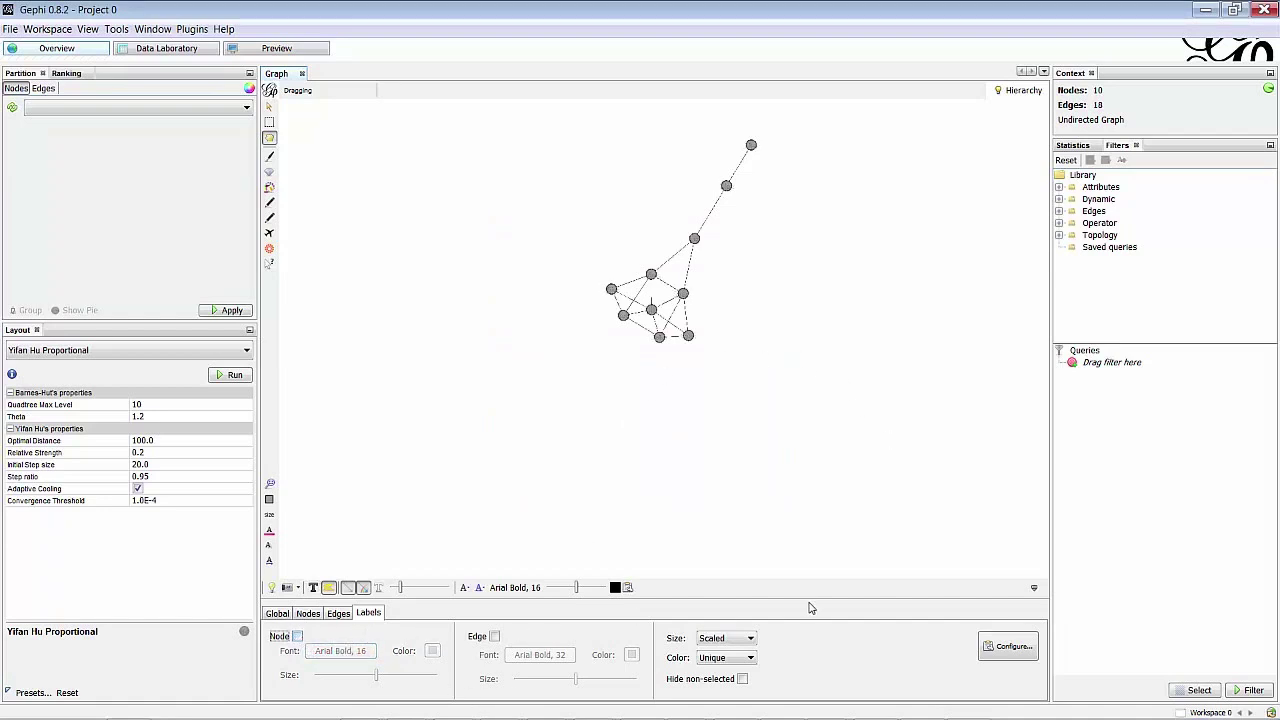
pyautogui.click(1033, 590)
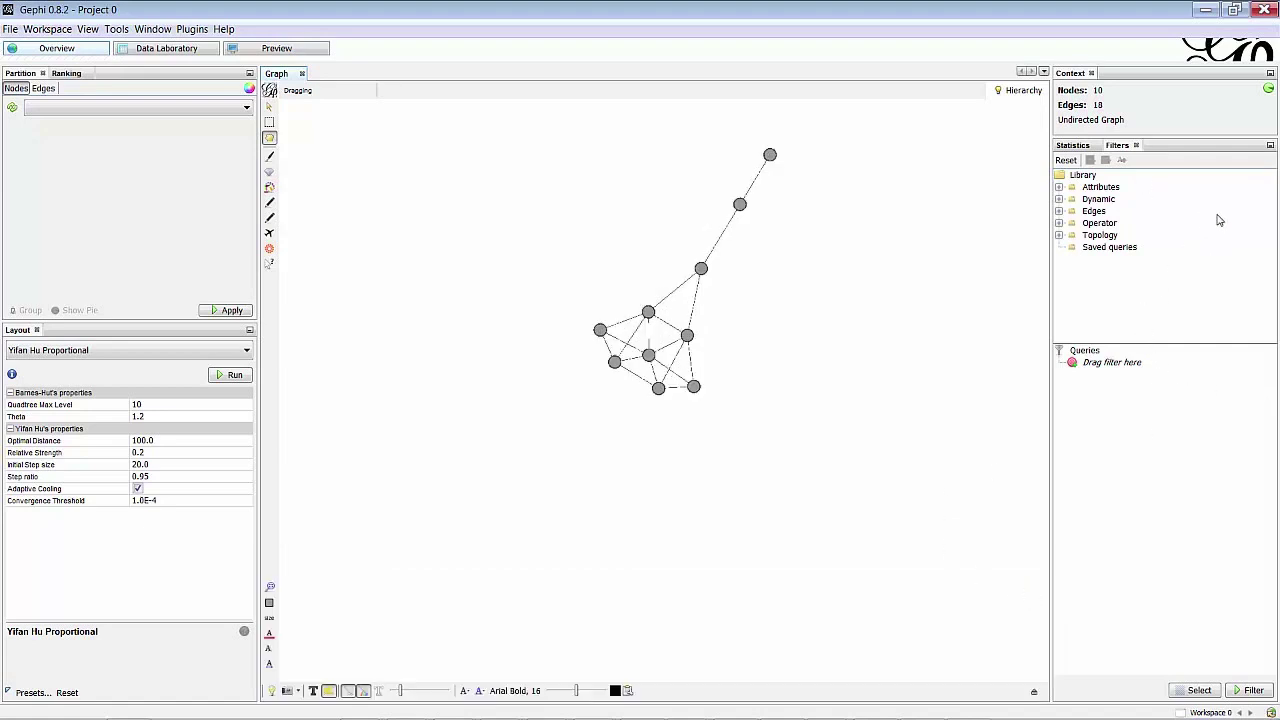
# Run Average Degree in Statistics (result 3.6) and read through the degree distribution report
pyautogui.click(1072, 147)
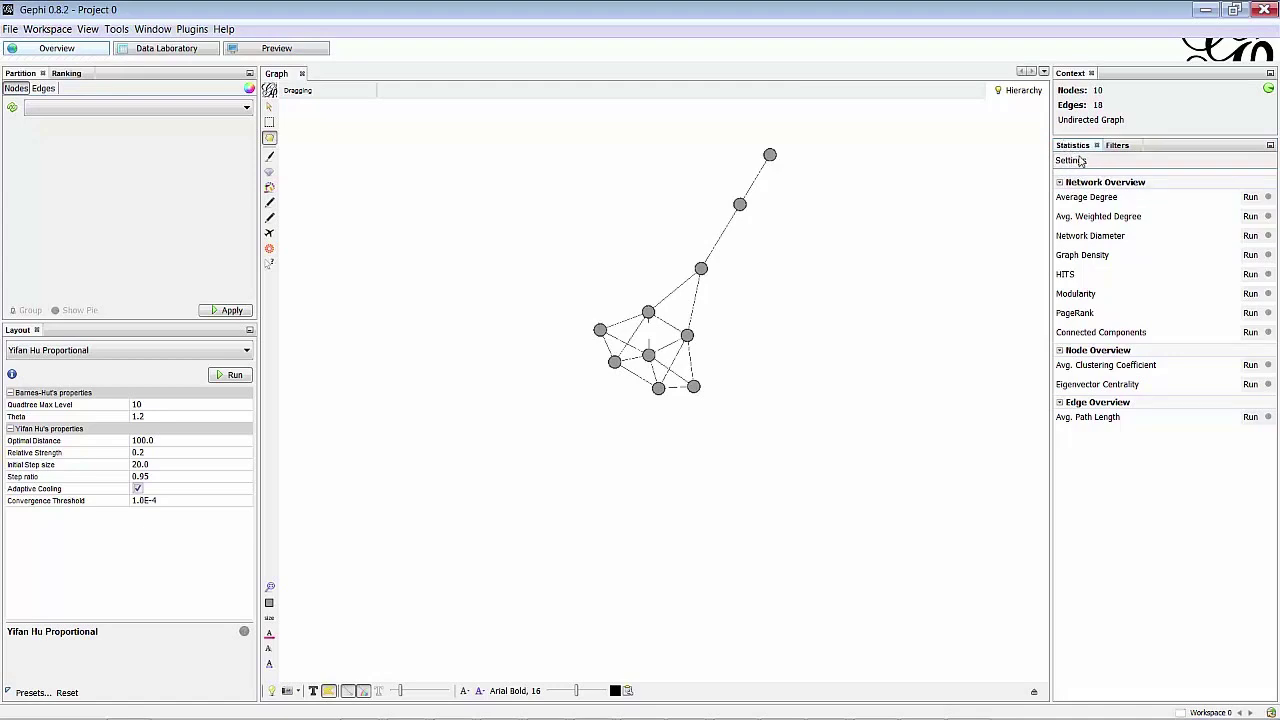
pyautogui.click(1250, 197)
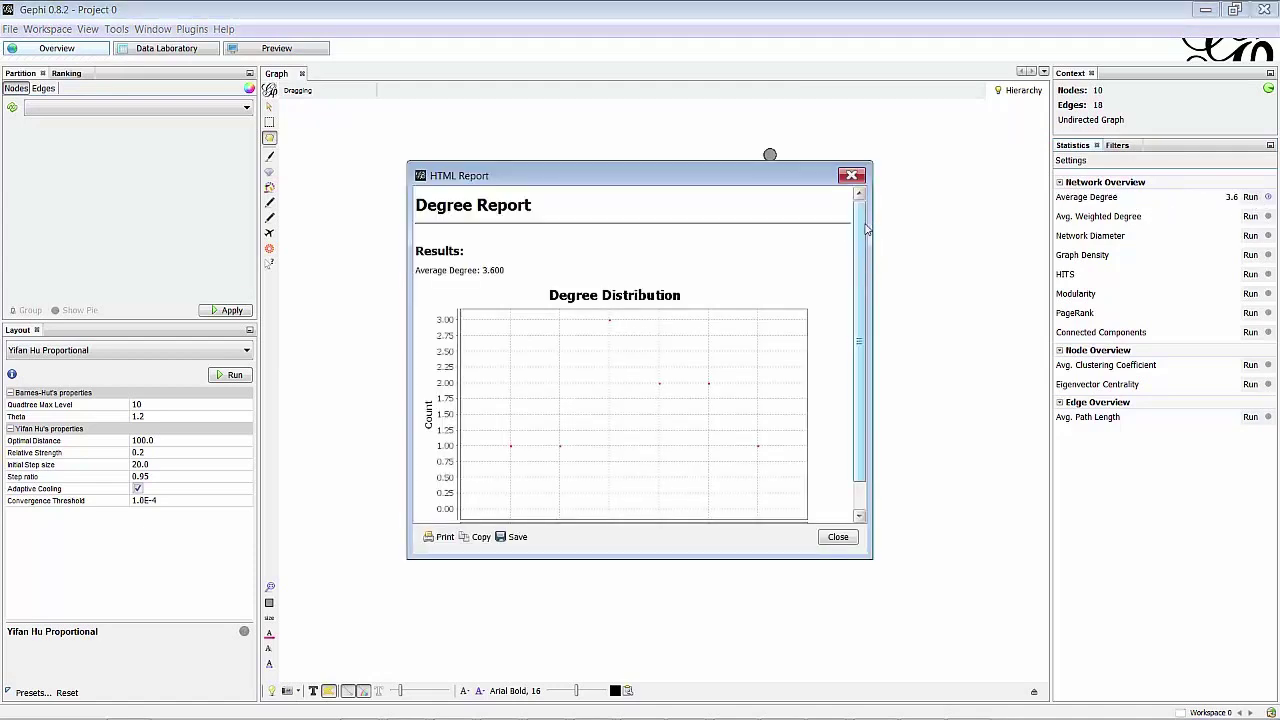
pyautogui.scroll(-1, 864, 225)
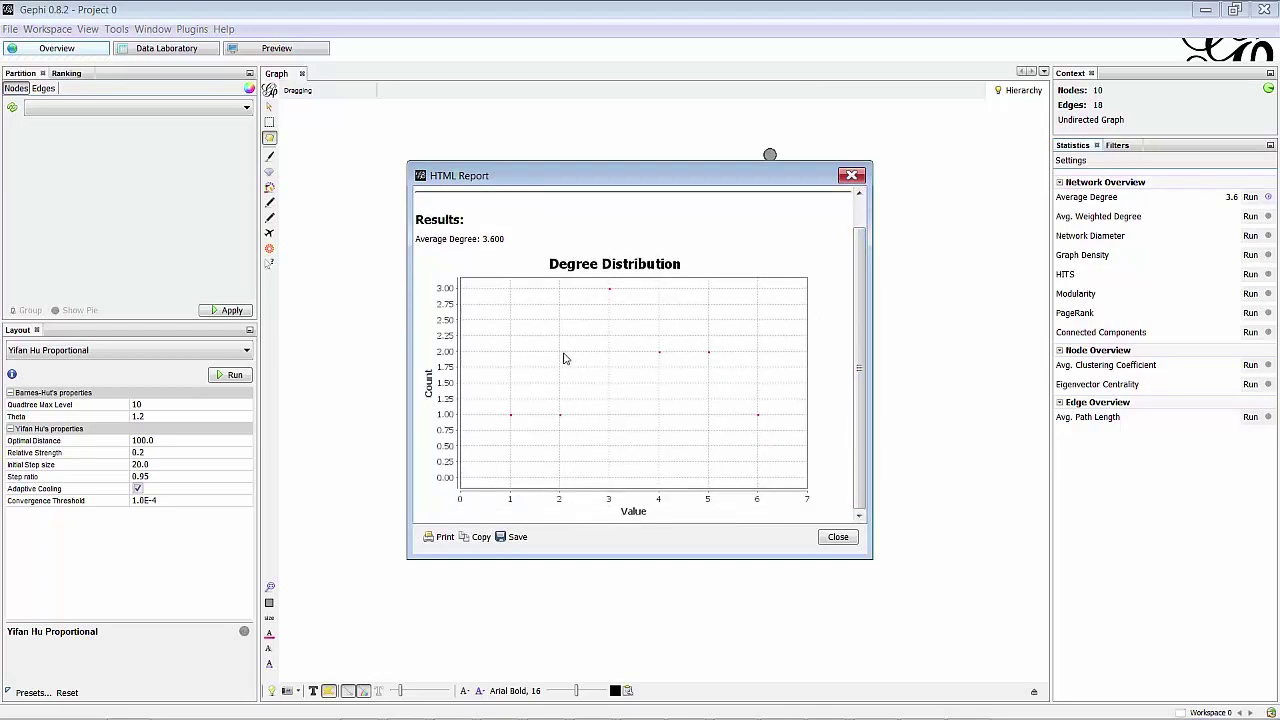
pyautogui.moveTo(860, 405); pyautogui.dragTo(857, 280)
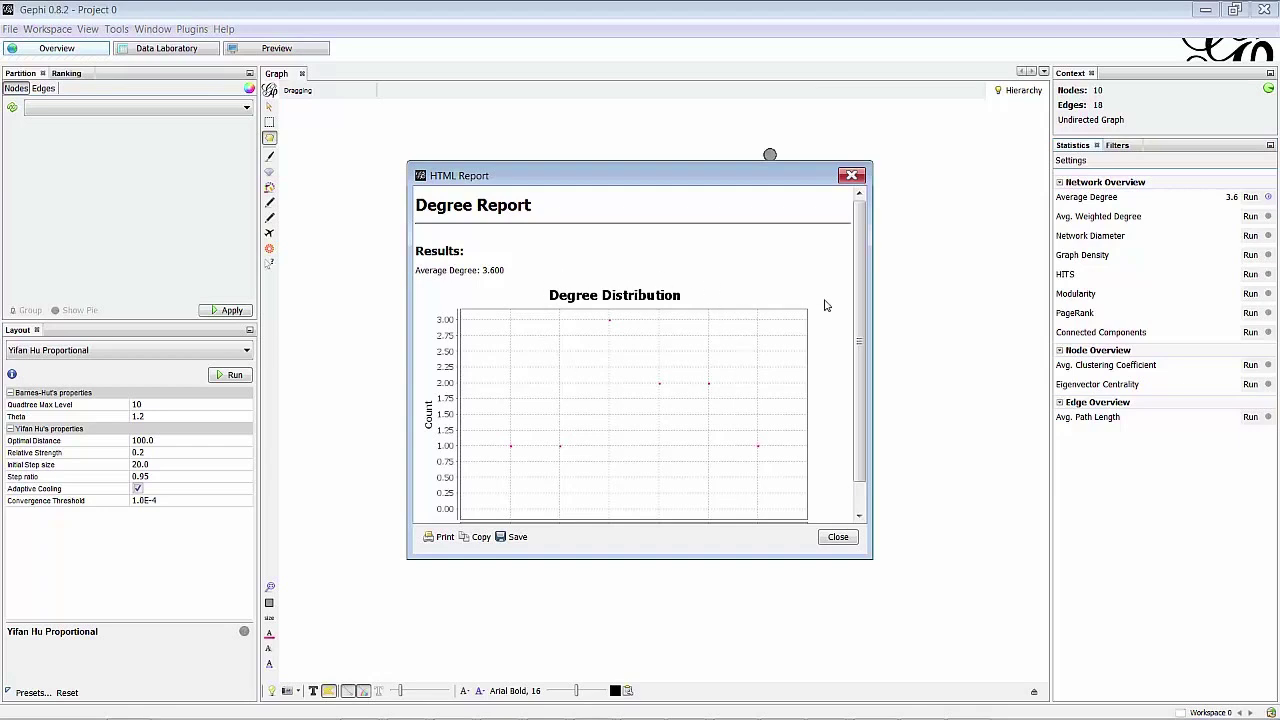
pyautogui.moveTo(856, 289); pyautogui.dragTo(877, 357)
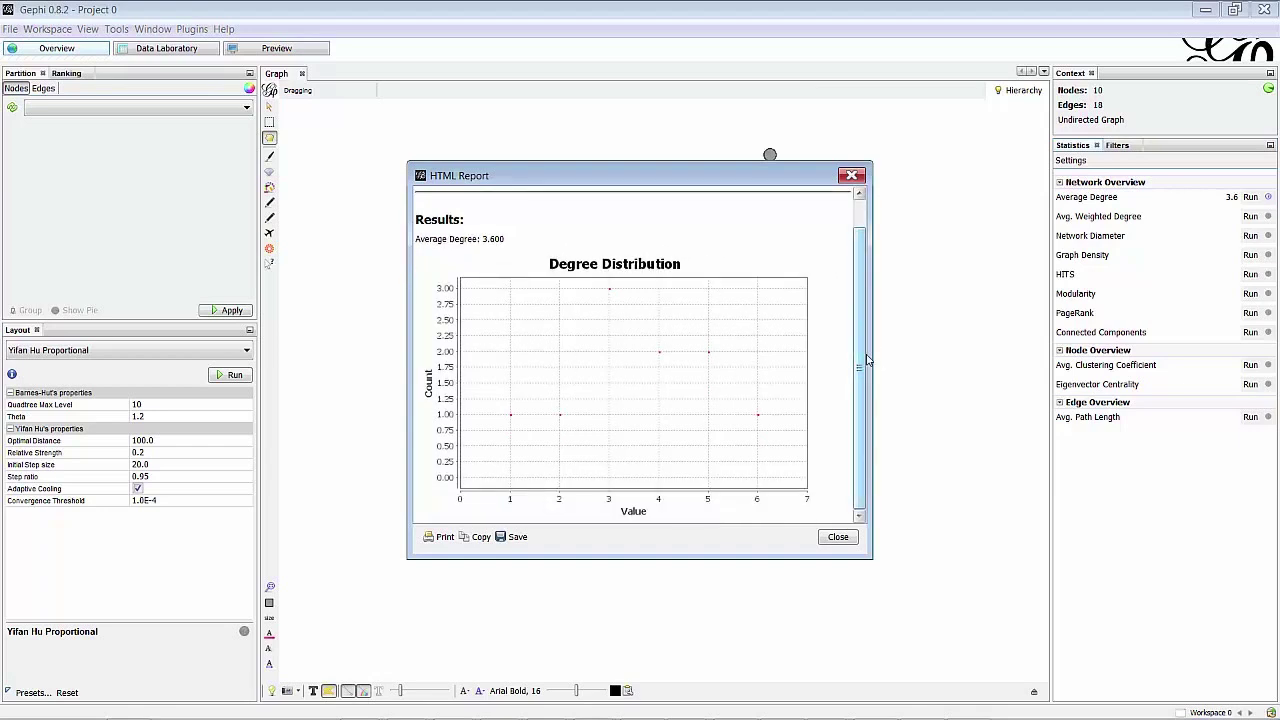
pyautogui.click(838, 538)
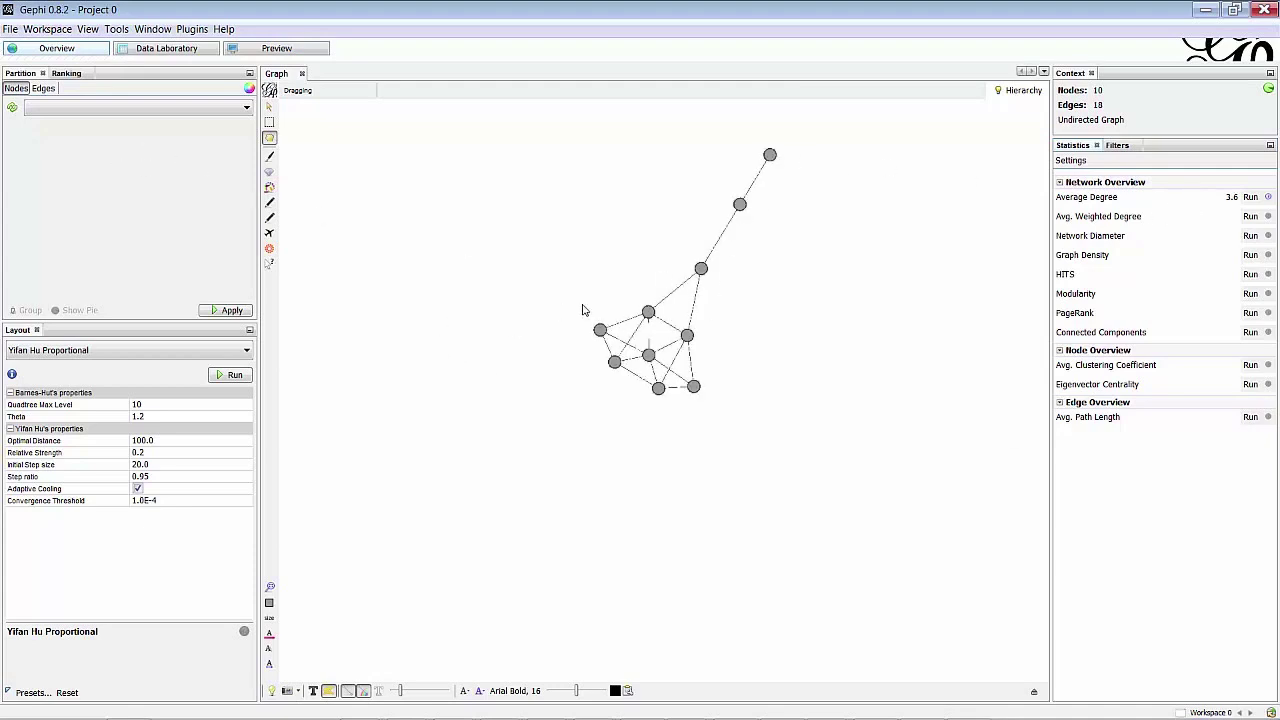
# Check each node's Degree in the Data Laboratory table, then return to Overview
pyautogui.click(167, 49)
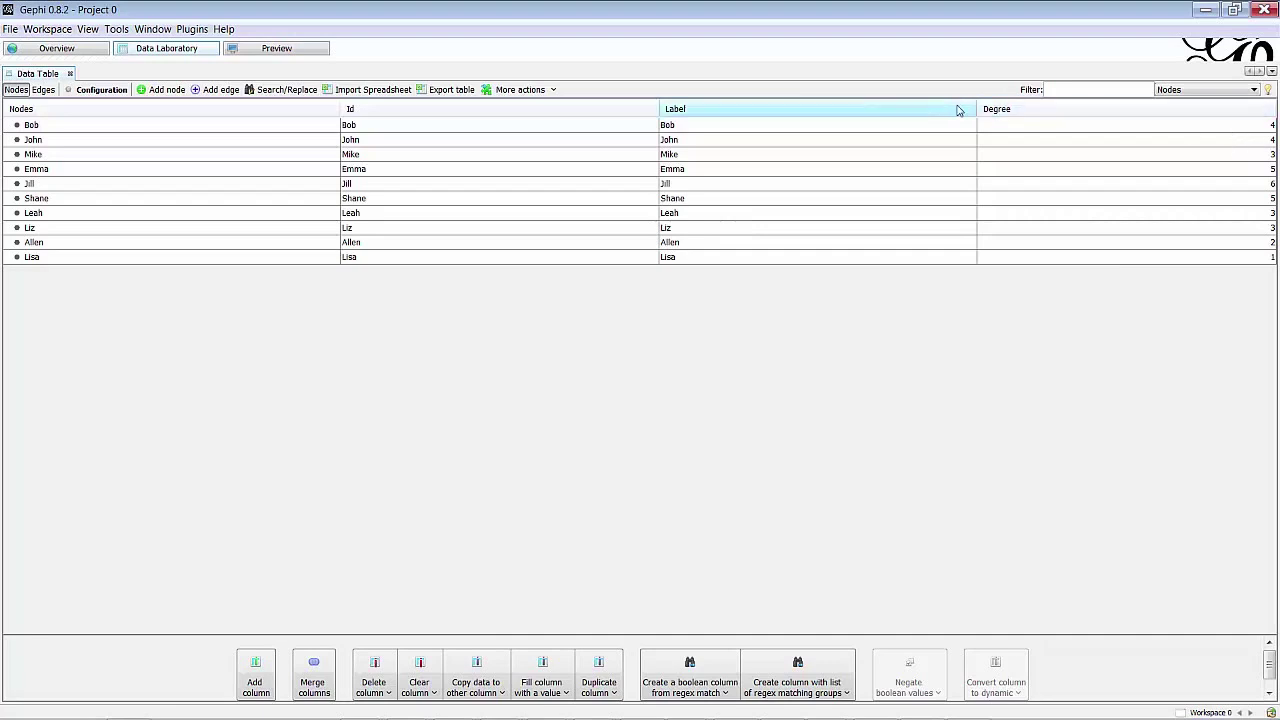
pyautogui.click(80, 50)
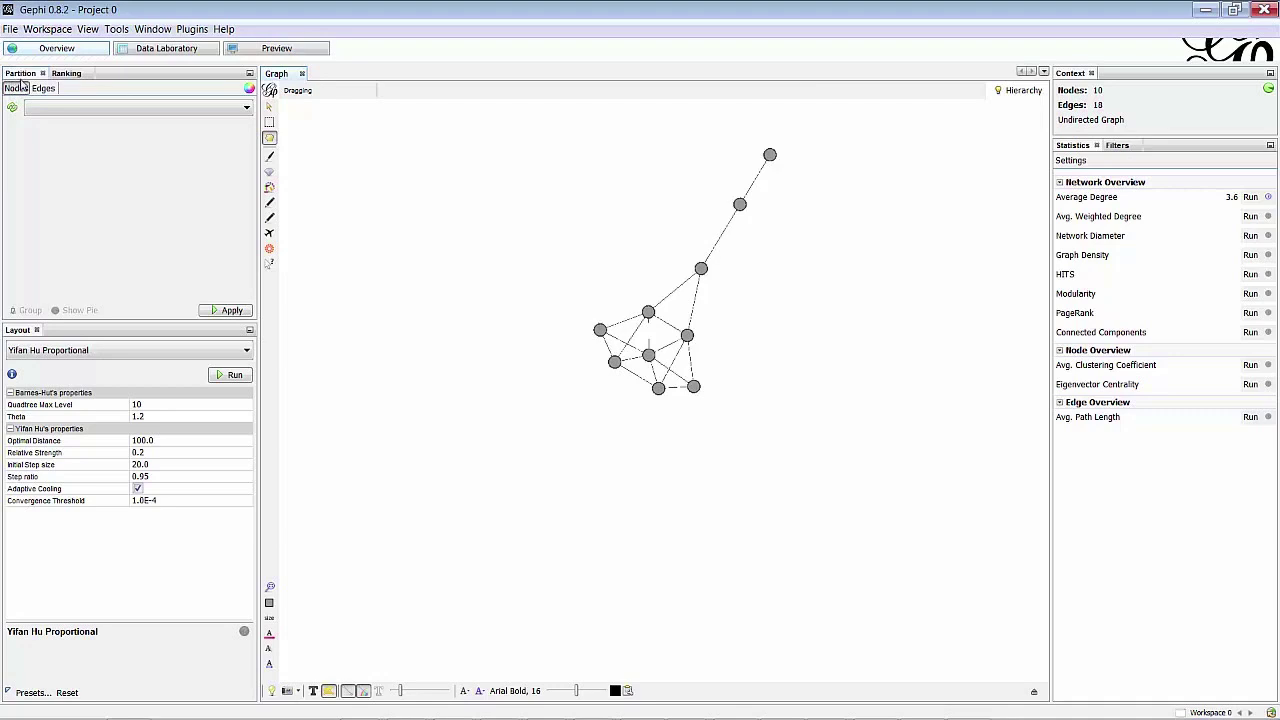
# Refresh the node Partition attributes, pick Degree, and apply distinct colours for degrees 1 to 6
pyautogui.click(43, 108)
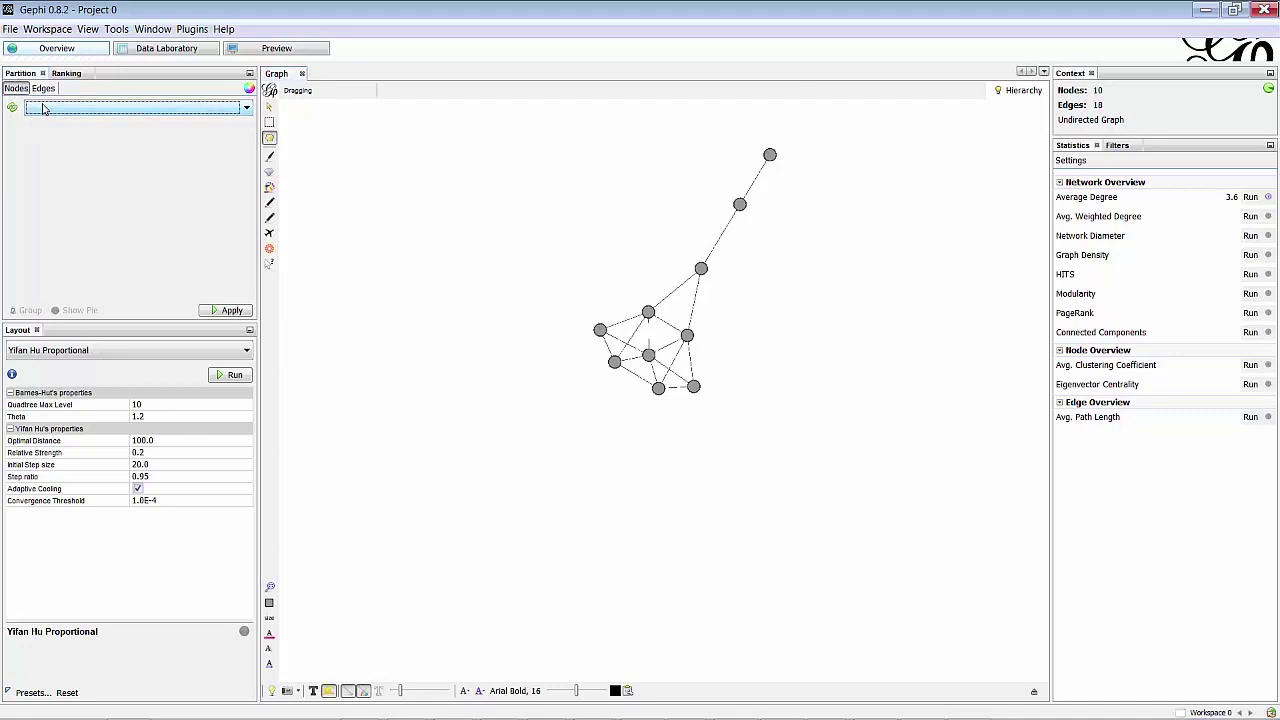
pyautogui.click(80, 110)
pyautogui.click(11, 108)
pyautogui.click(112, 108)
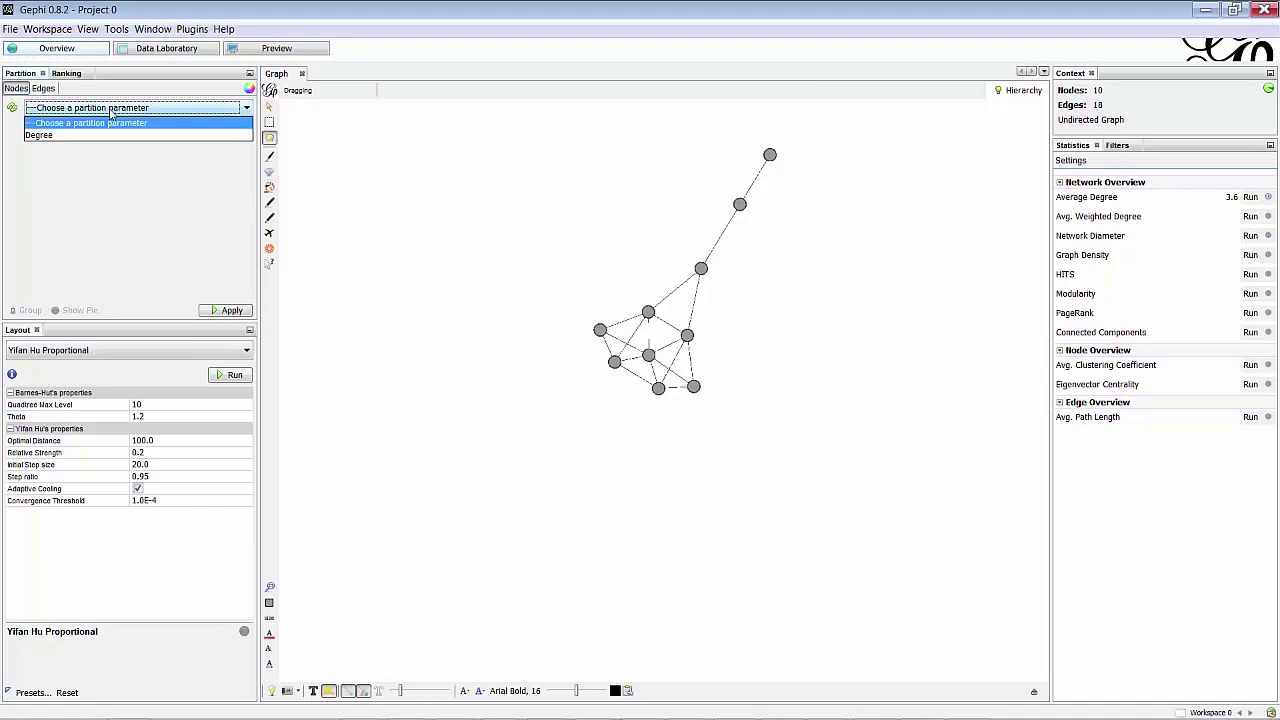
pyautogui.click(111, 109)
pyautogui.click(111, 109)
pyautogui.click(111, 109)
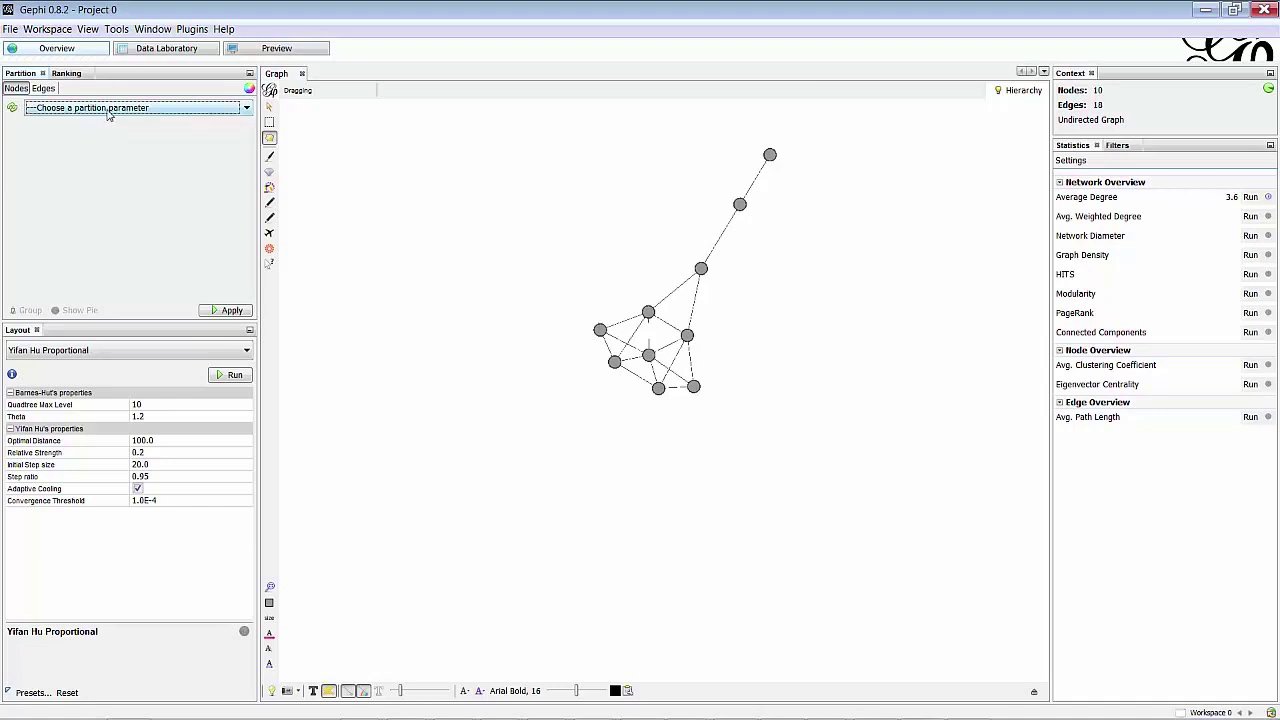
pyautogui.click(90, 106)
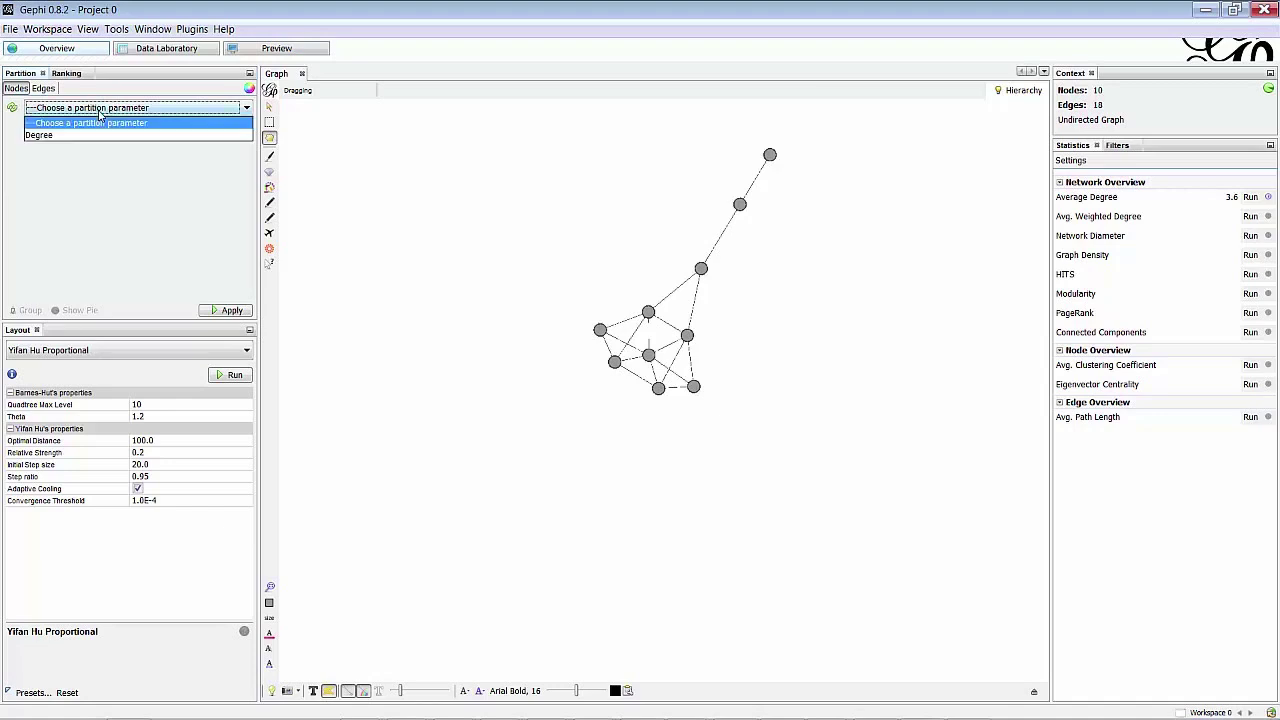
pyautogui.click(91, 134)
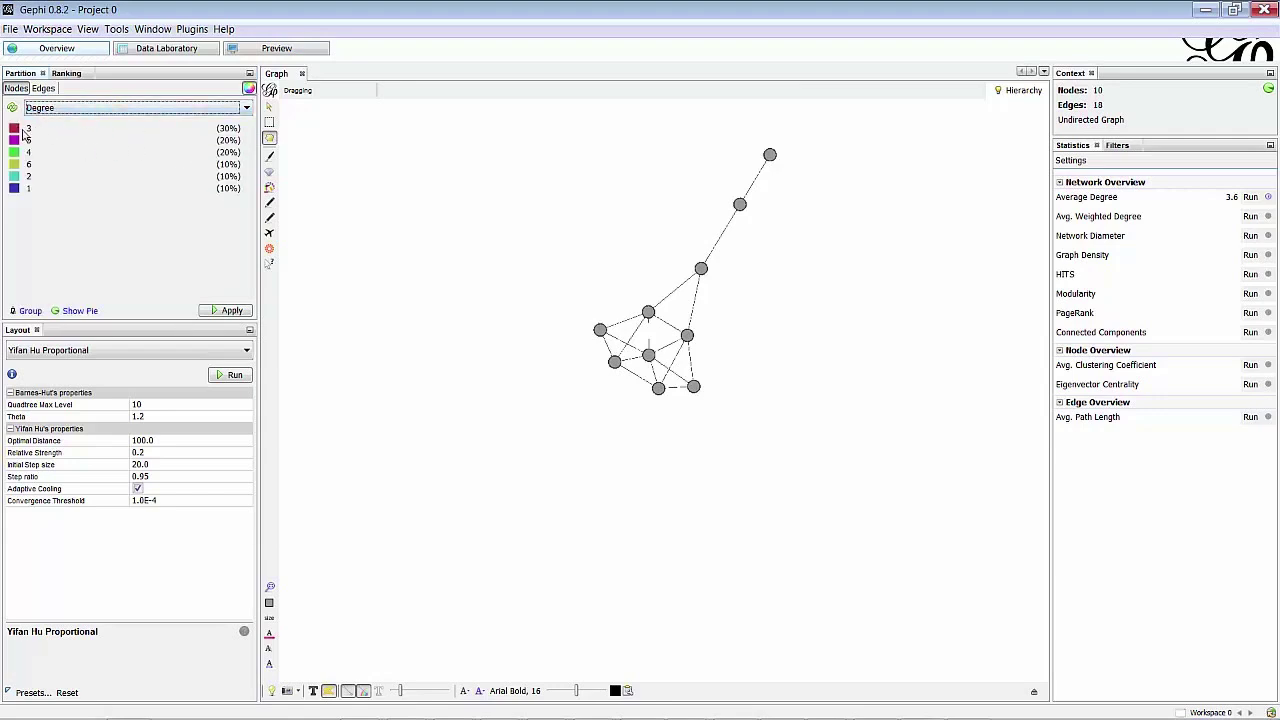
pyautogui.click(213, 310)
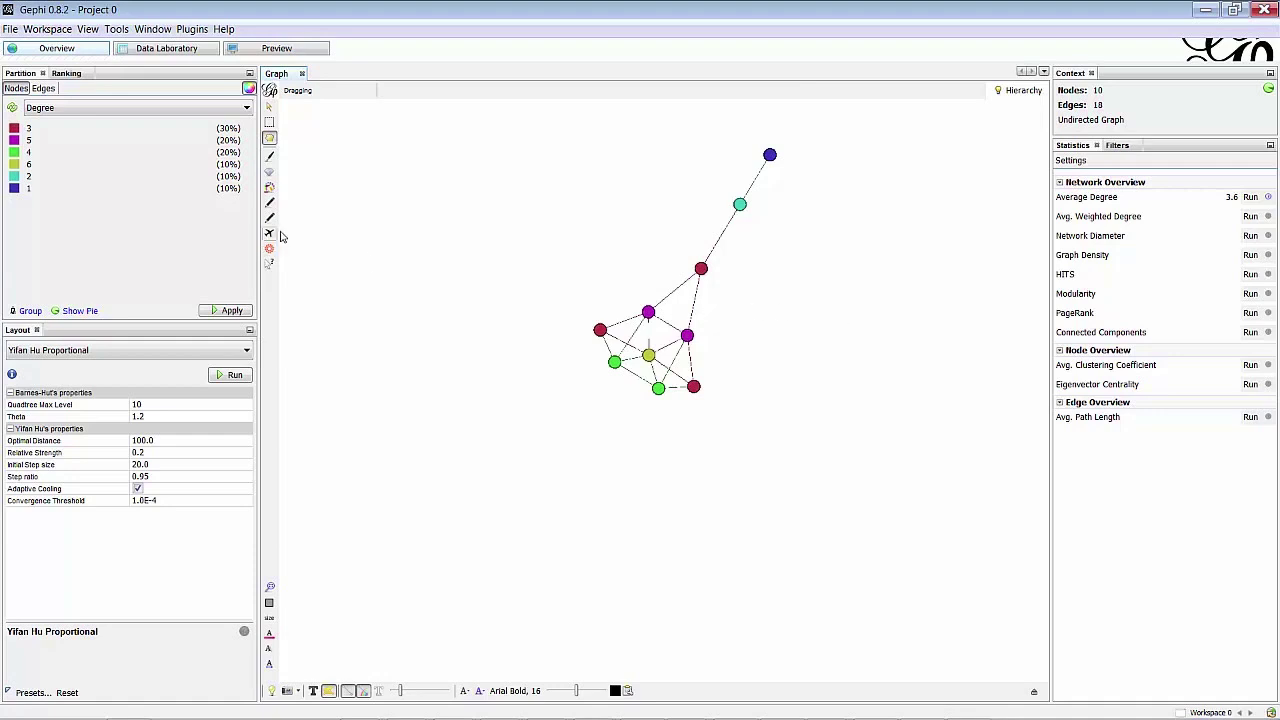
pyautogui.click(65, 74)
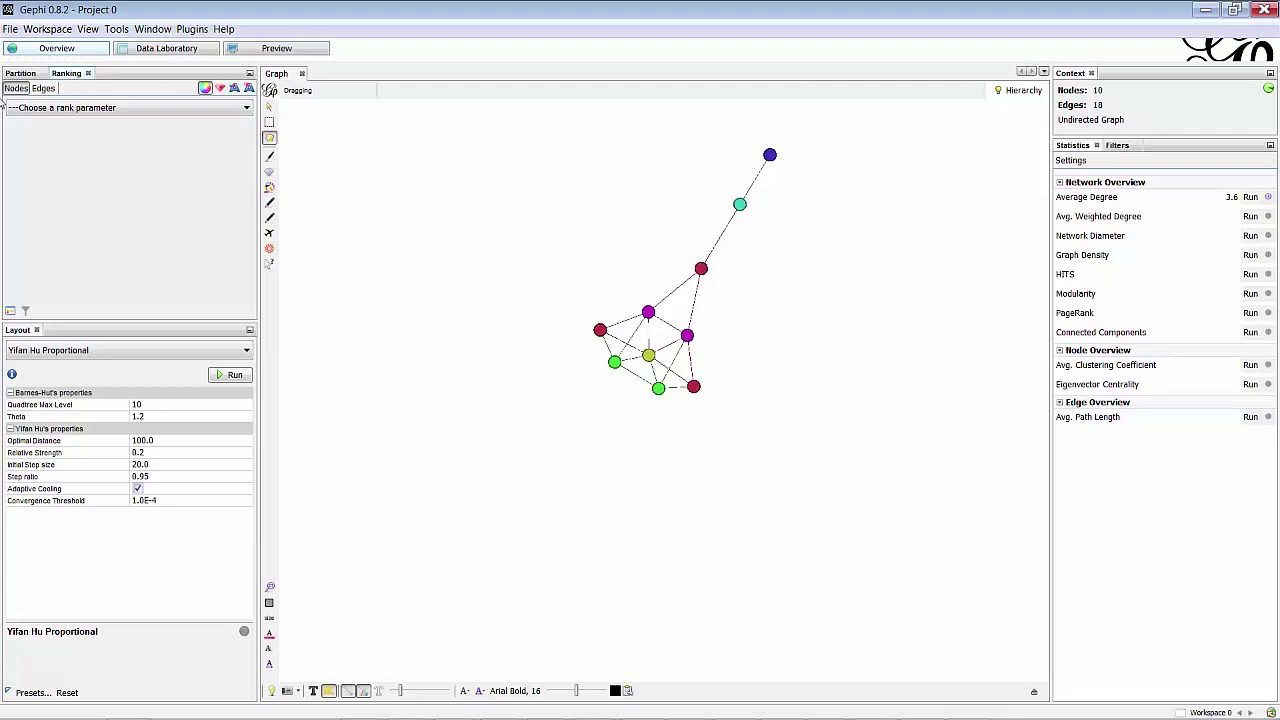
# Apply a green Ranking gradient by Degree, lightest at degree 1 and darkest at 6
pyautogui.click(68, 110)
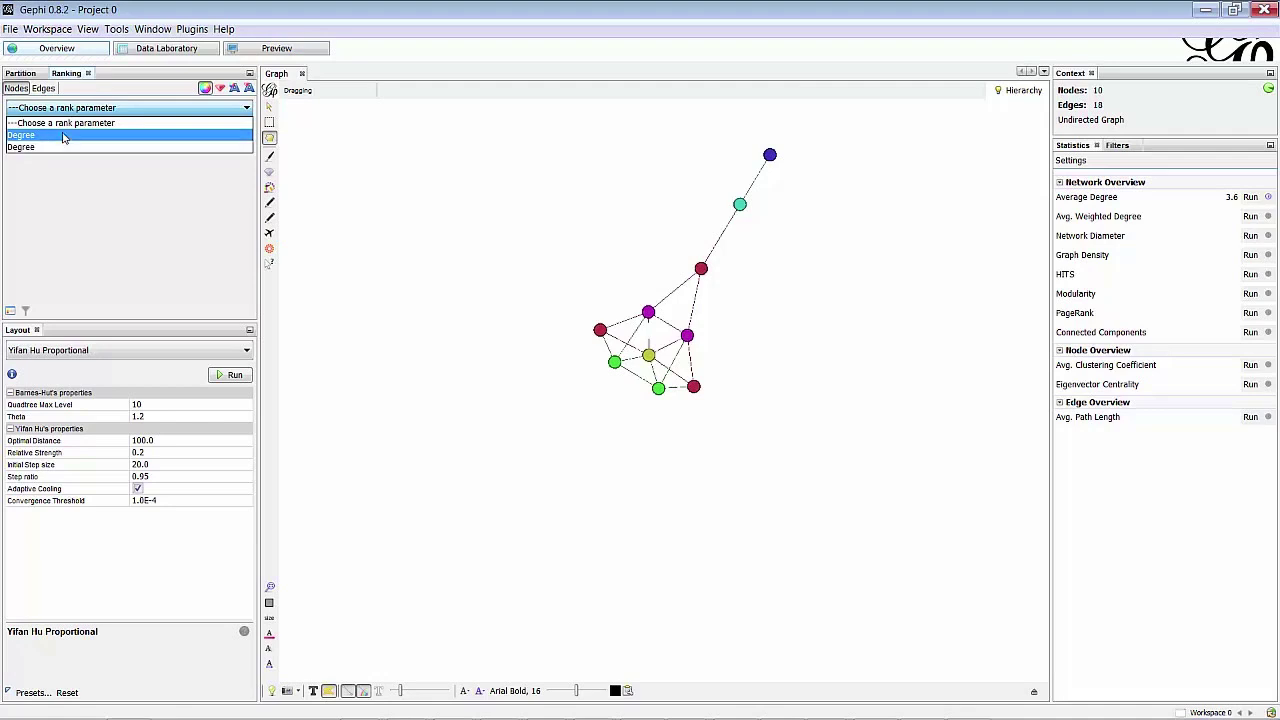
pyautogui.click(63, 136)
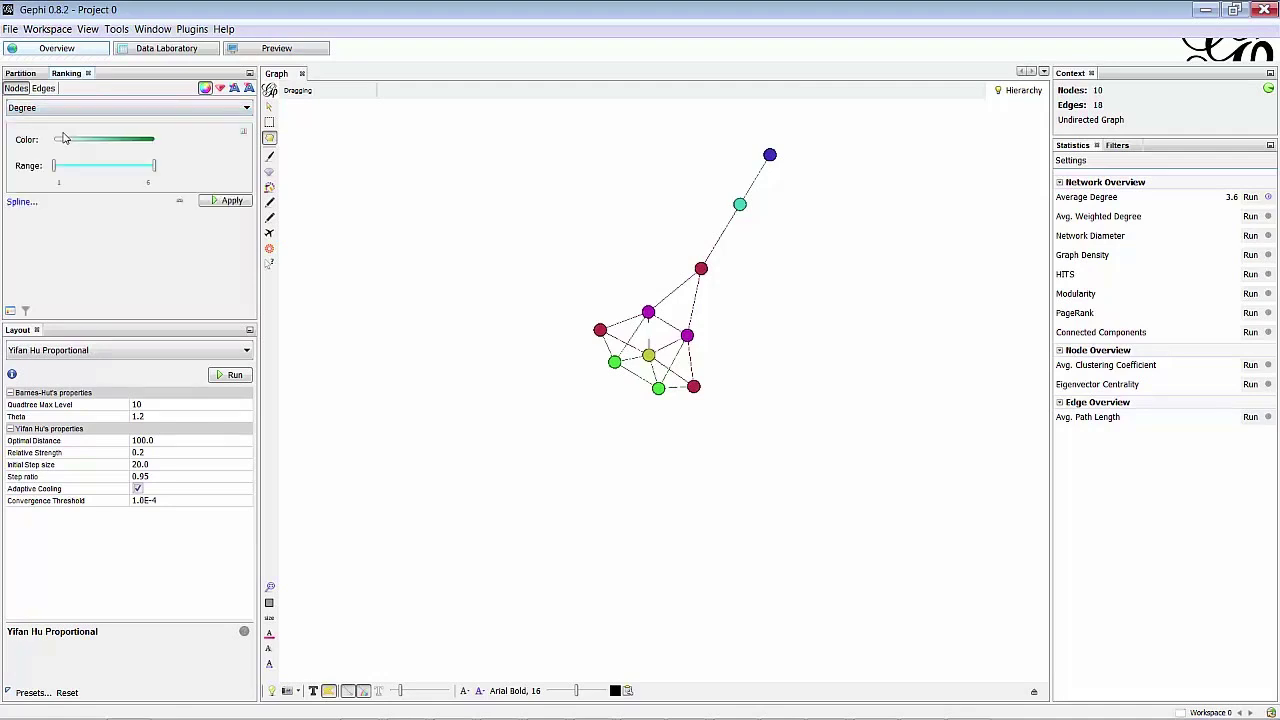
pyautogui.click(219, 203)
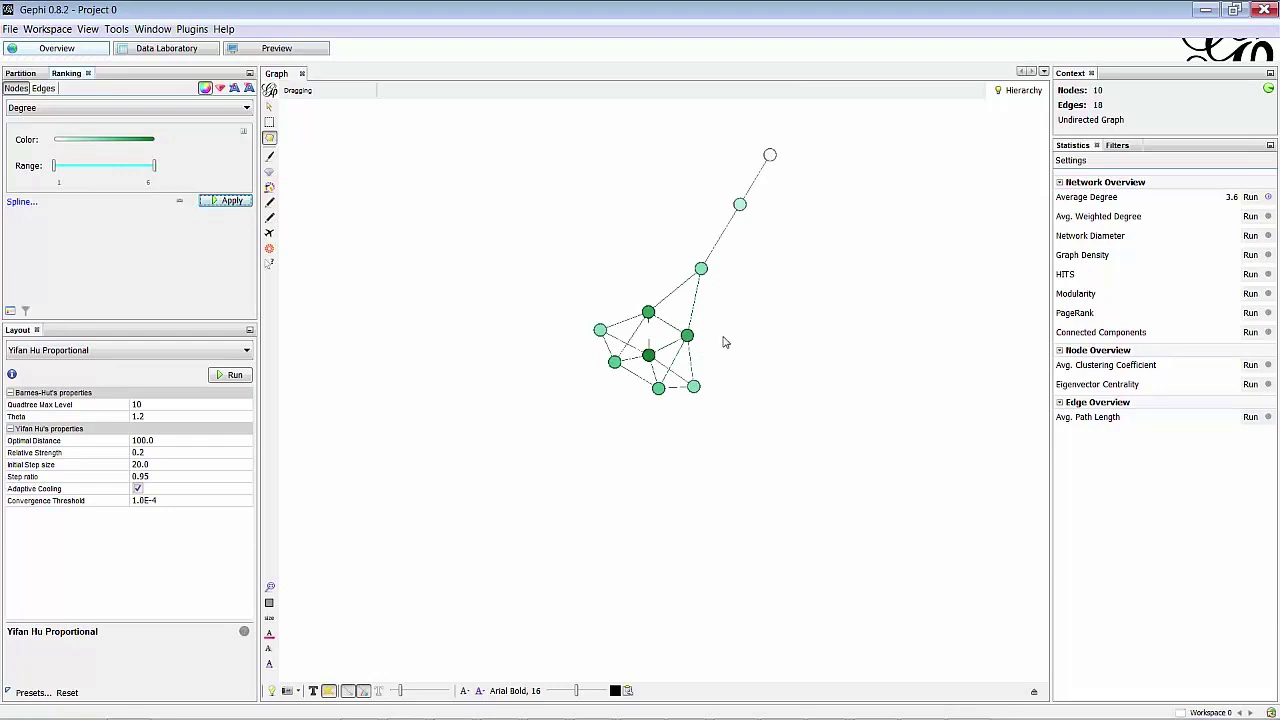
pyautogui.click(101, 112)
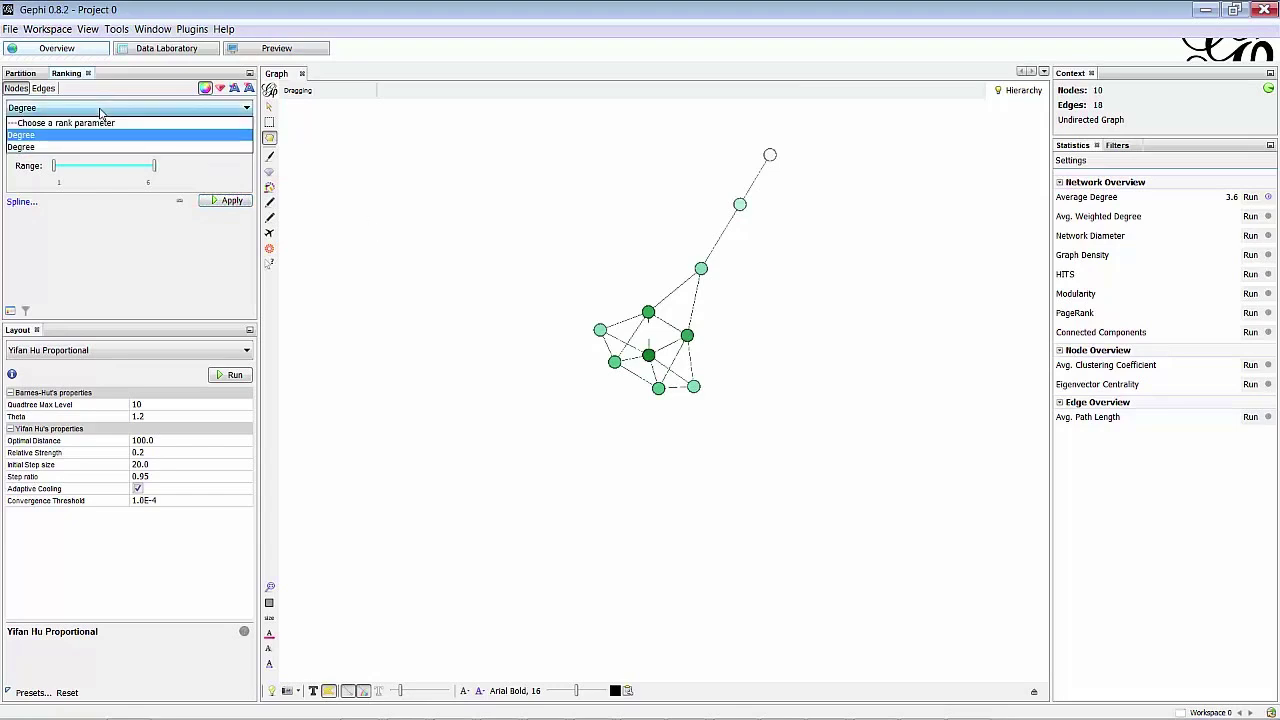
pyautogui.click(101, 112)
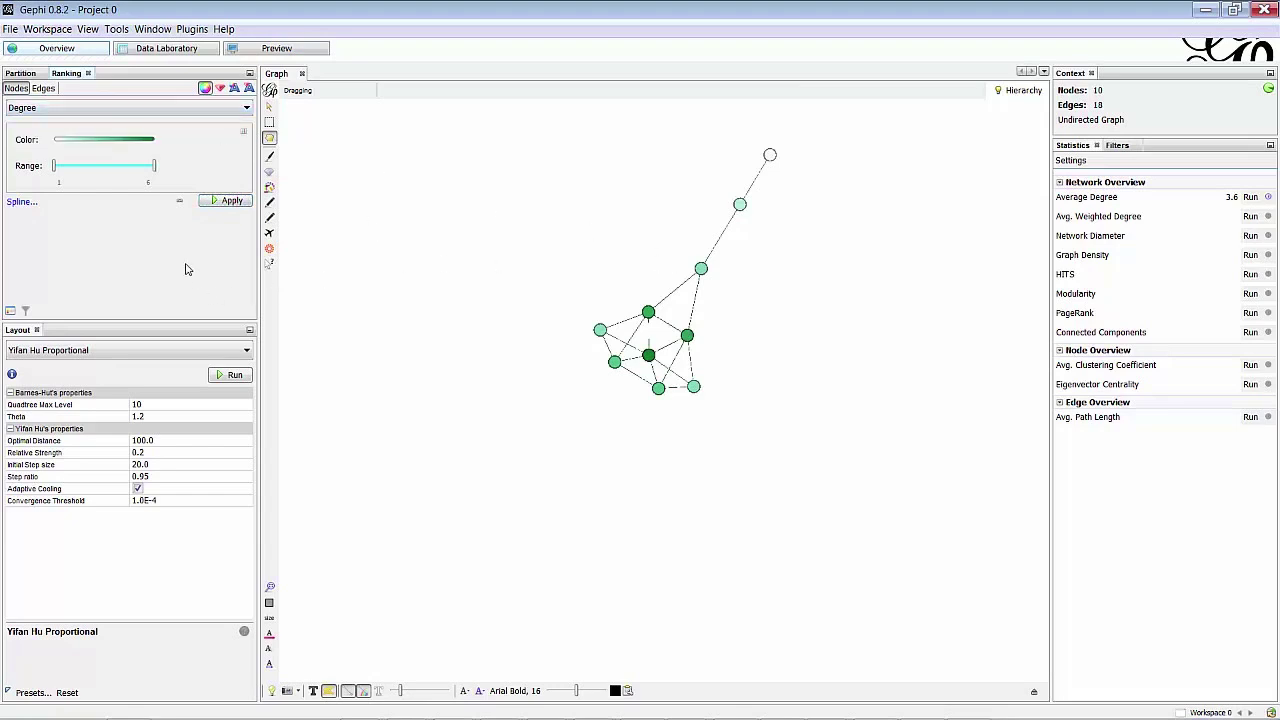
pyautogui.click(15, 205)
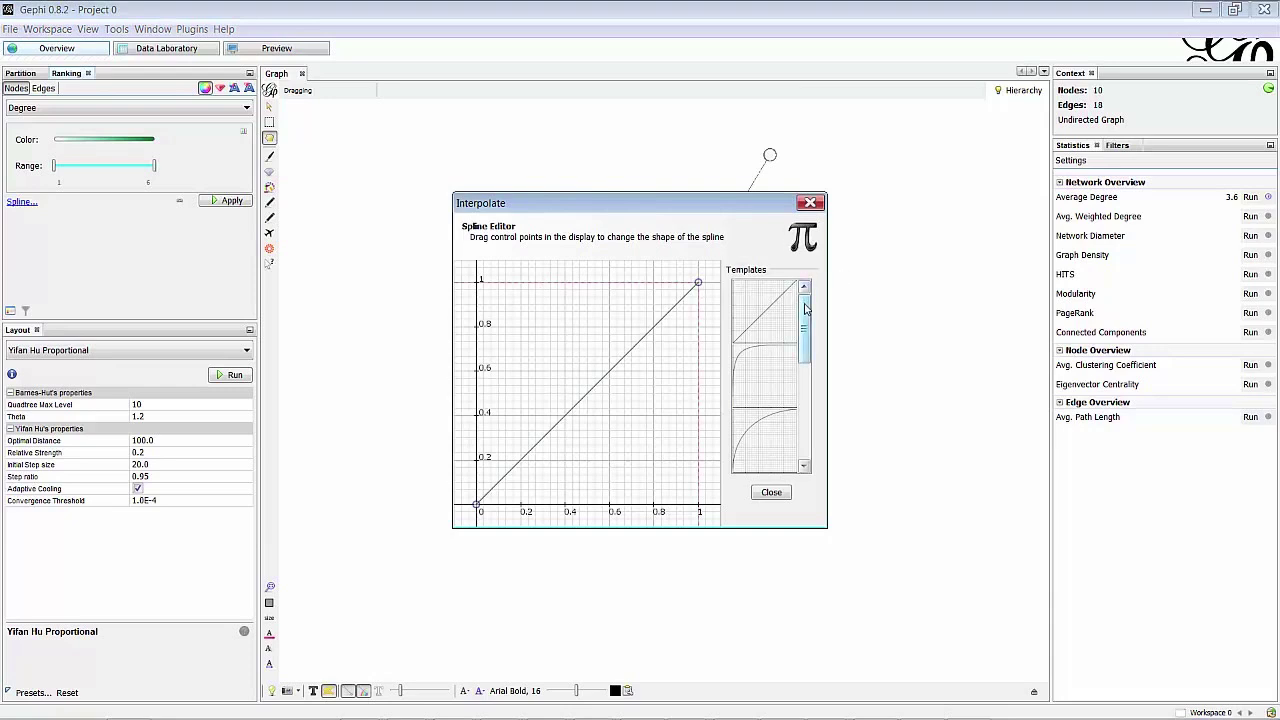
pyautogui.moveTo(805, 310)
pyautogui.mouseDown()
pyautogui.moveTo(820, 340)
pyautogui.moveTo(817, 314)
pyautogui.mouseUp()
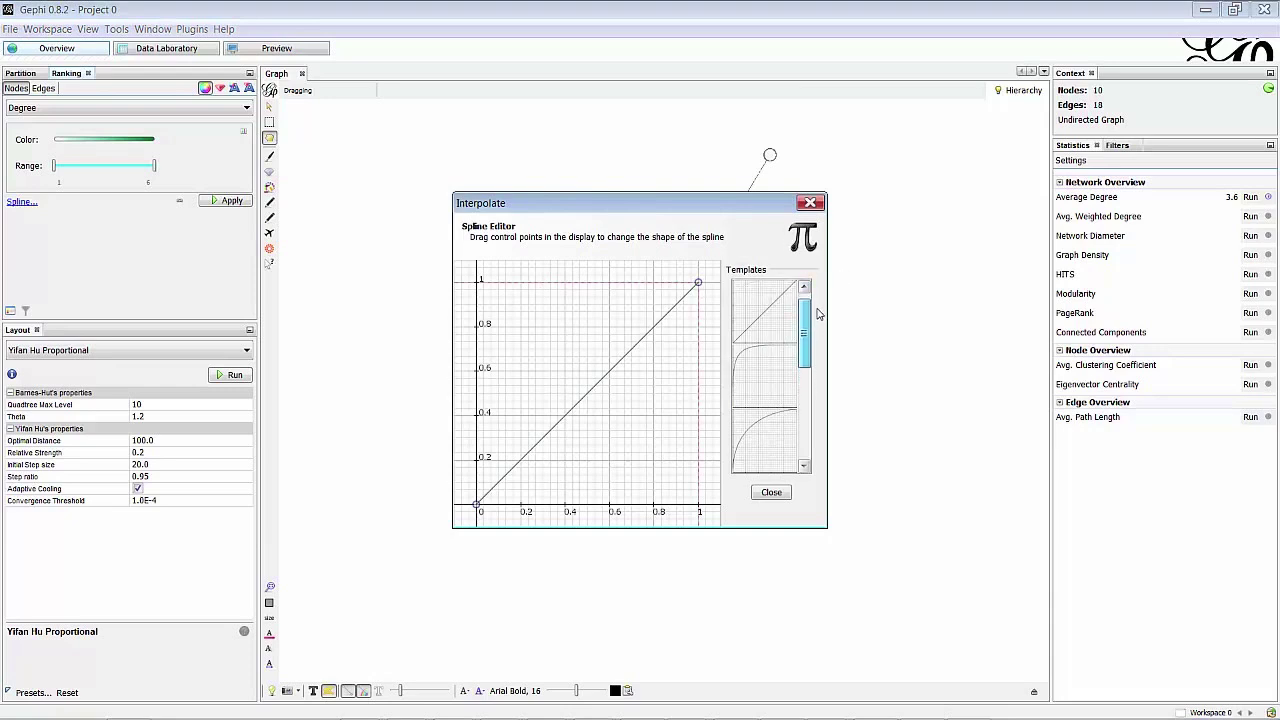
pyautogui.click(798, 204)
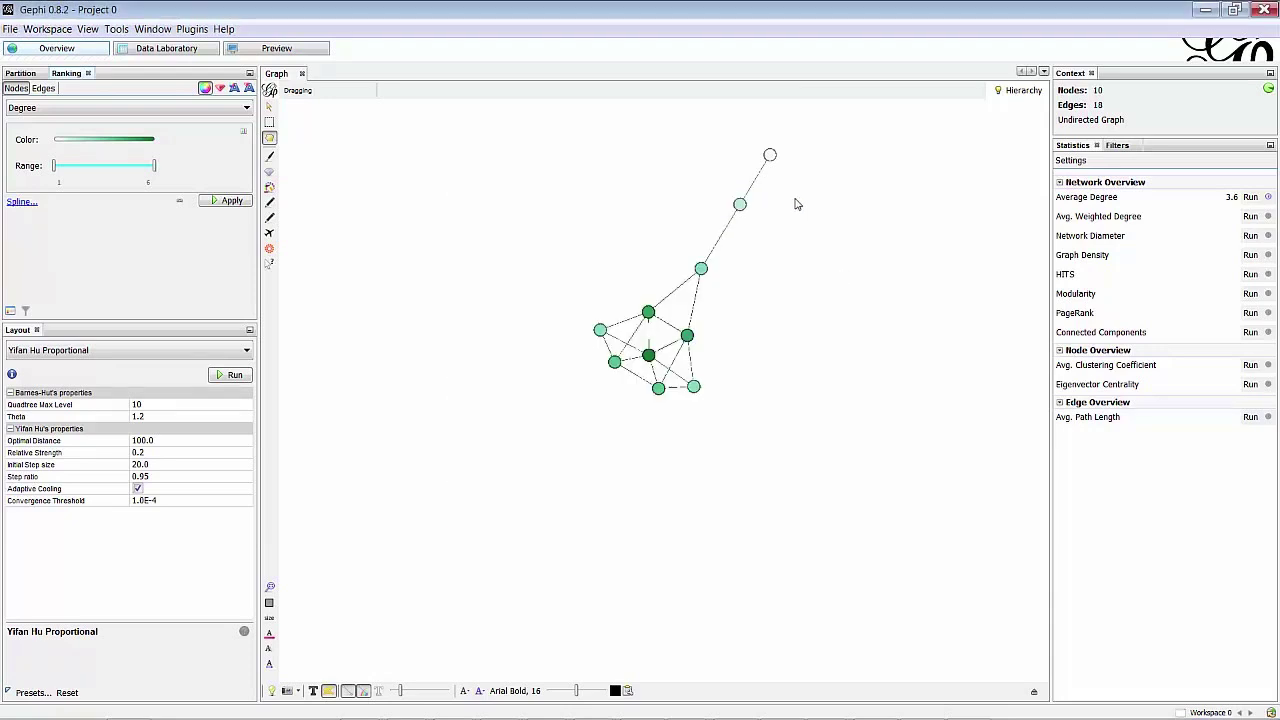
pyautogui.click(1250, 237)
# Run Network Diameter with UnDirected distance, giving diameter 4, radius 2 and average path length 1.978
pyautogui.click(1251, 236)
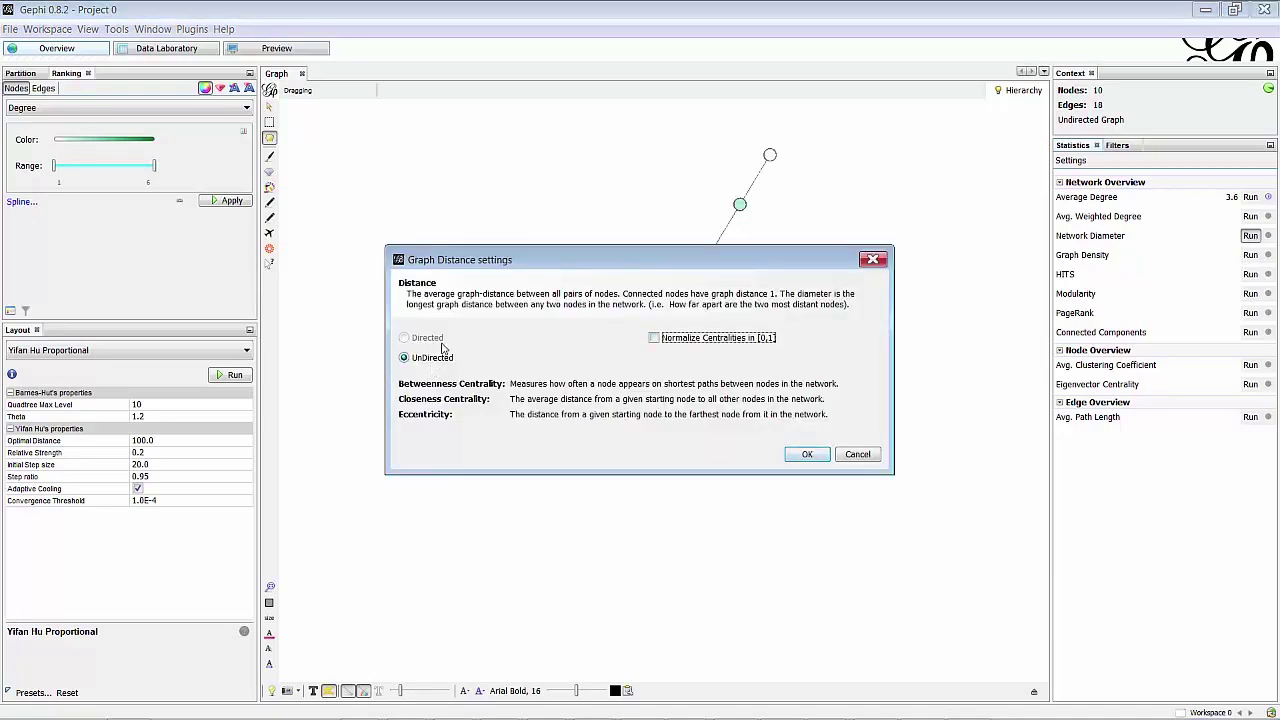
pyautogui.moveTo(526, 257); pyautogui.dragTo(511, 215)
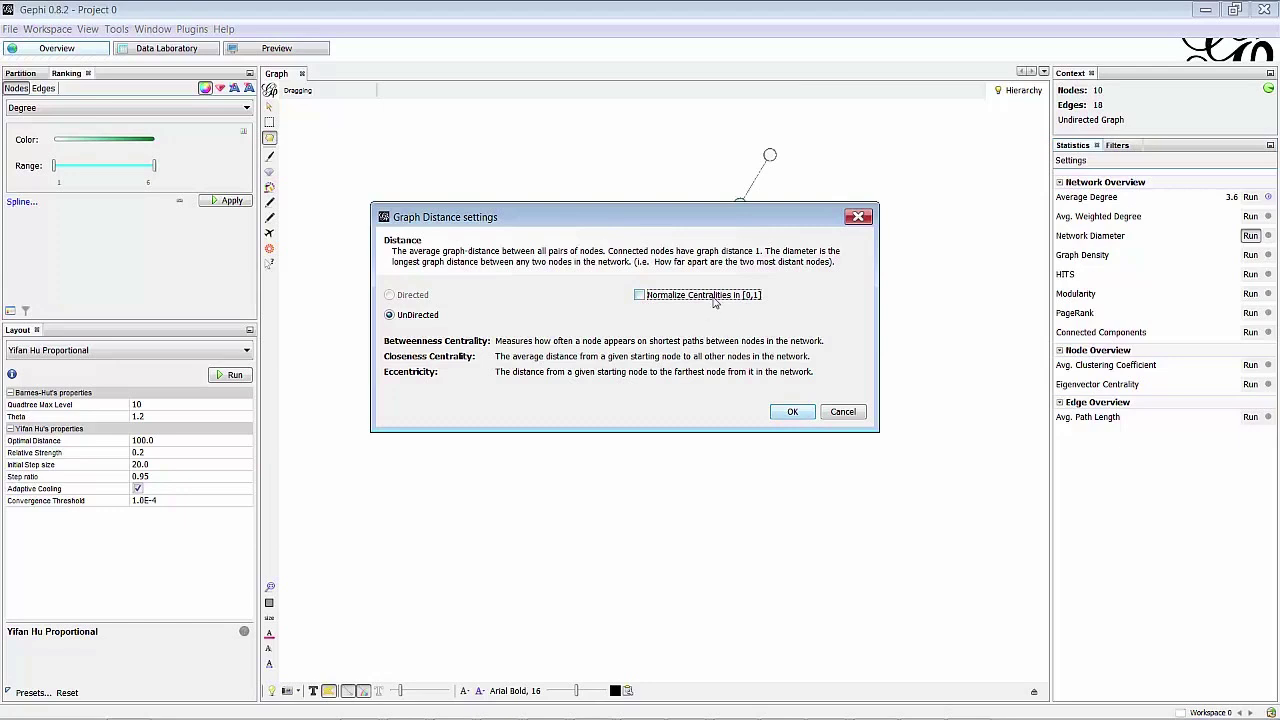
pyautogui.click(785, 416)
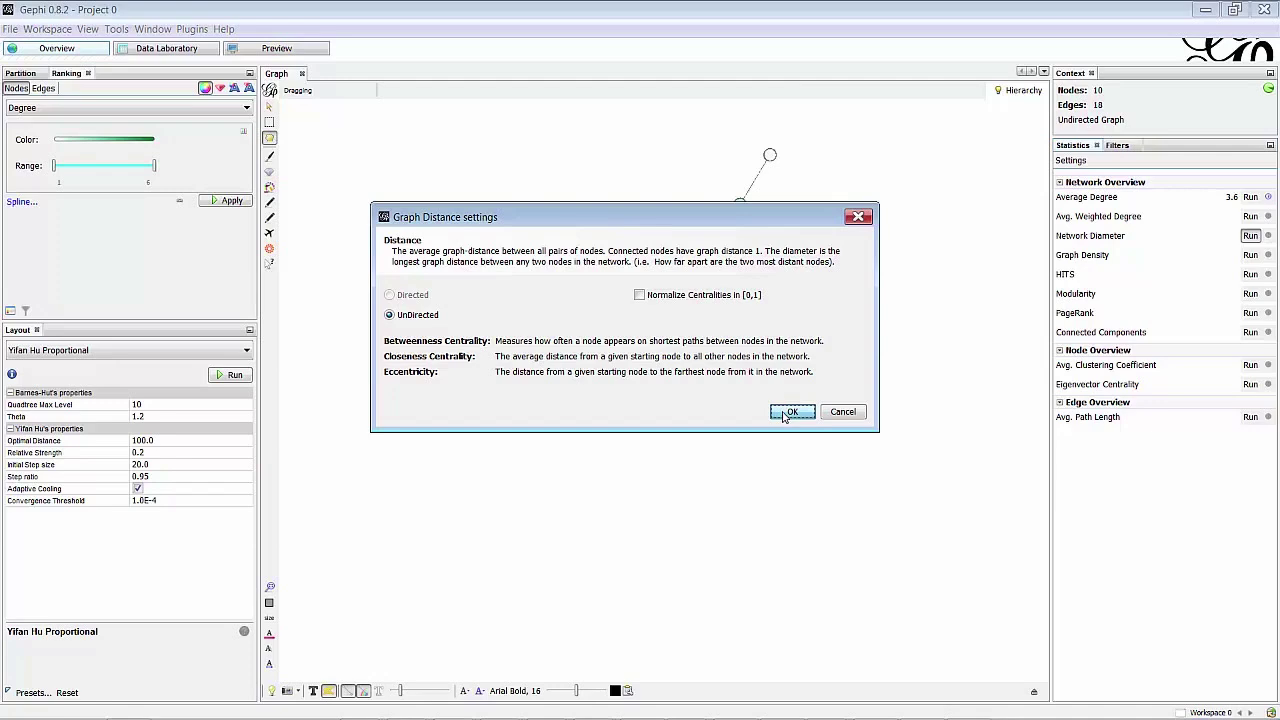
pyautogui.click(785, 415)
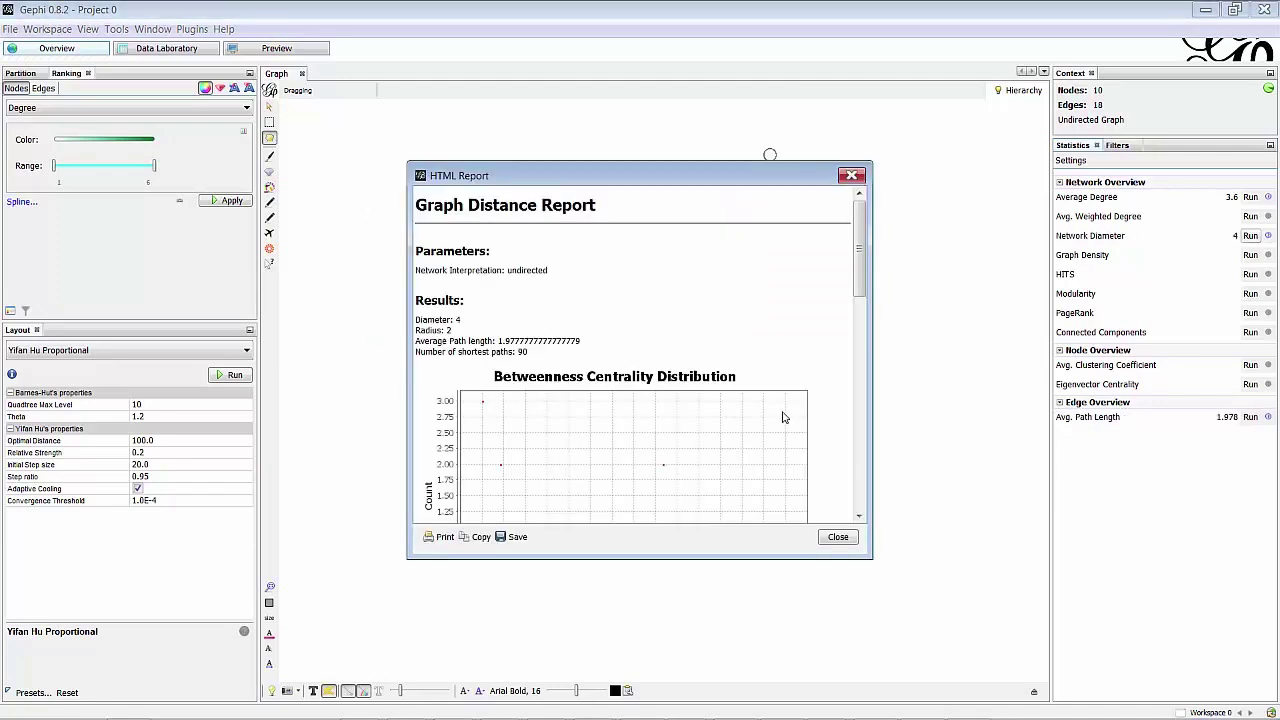
# Scroll the Graph Distance report down to its Algorithm section, then close the report
pyautogui.moveTo(857, 257); pyautogui.dragTo(868, 452)
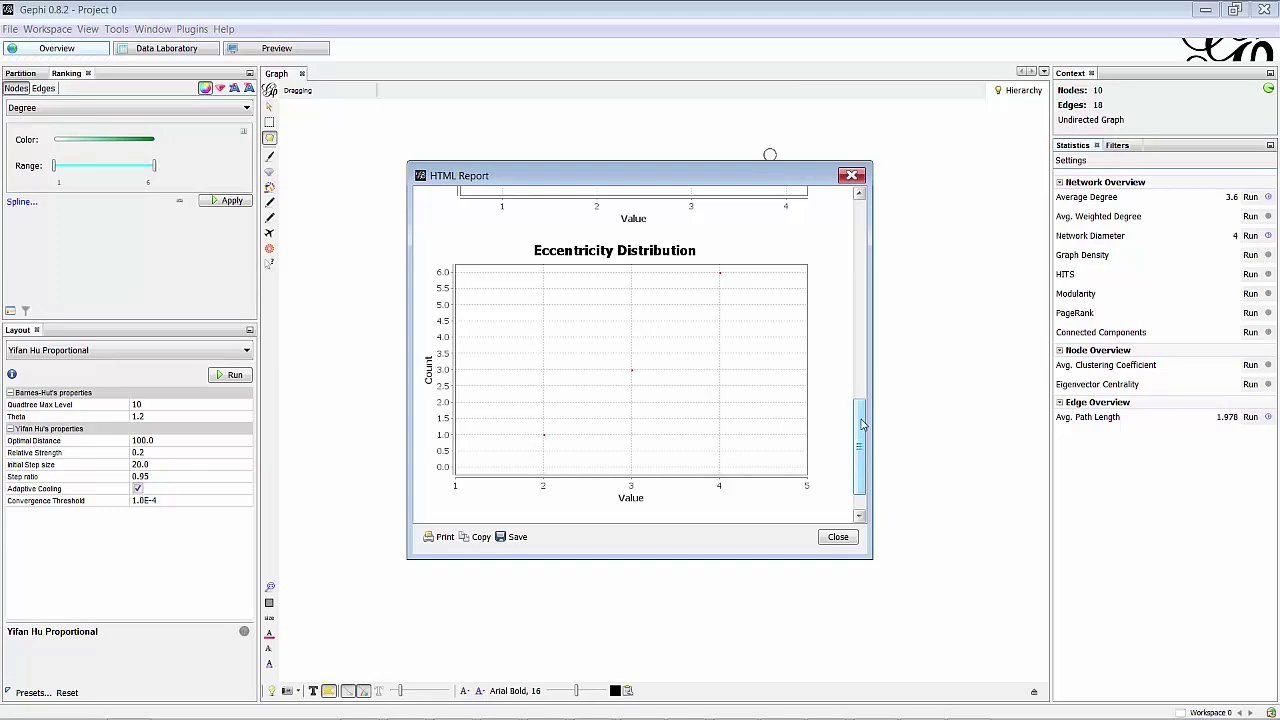
pyautogui.moveTo(858, 421); pyautogui.dragTo(861, 432)
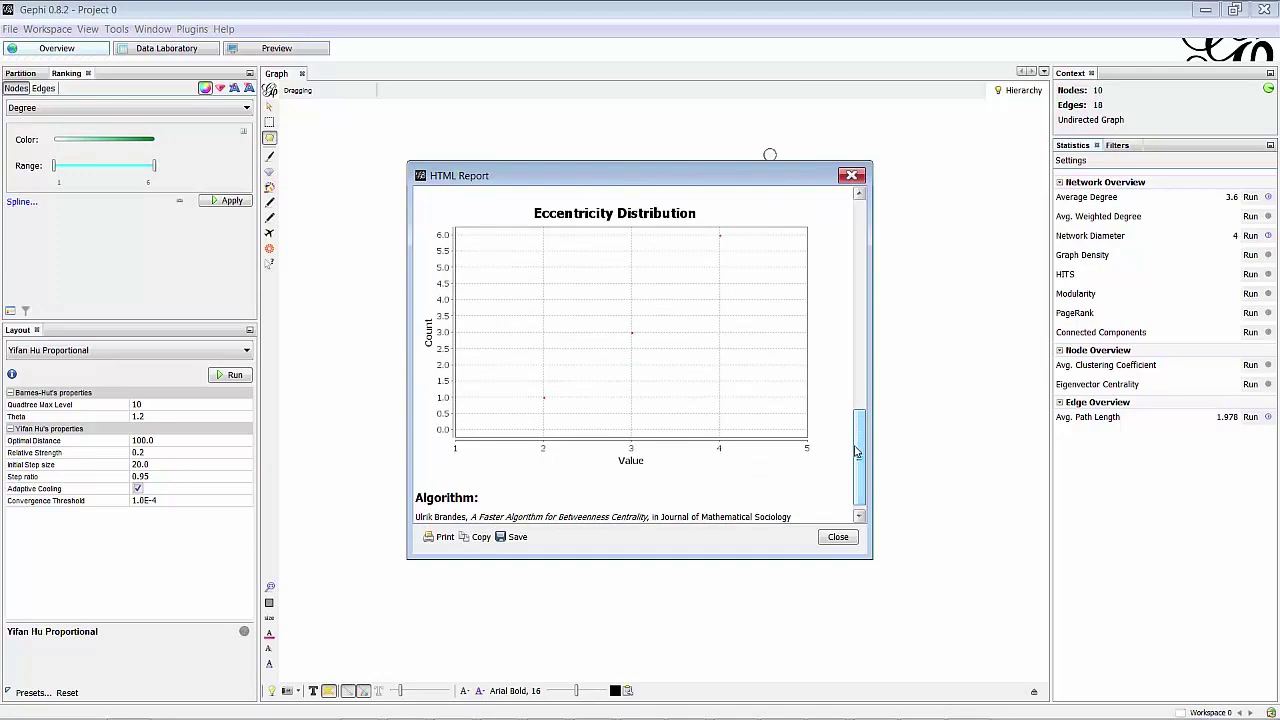
pyautogui.click(836, 539)
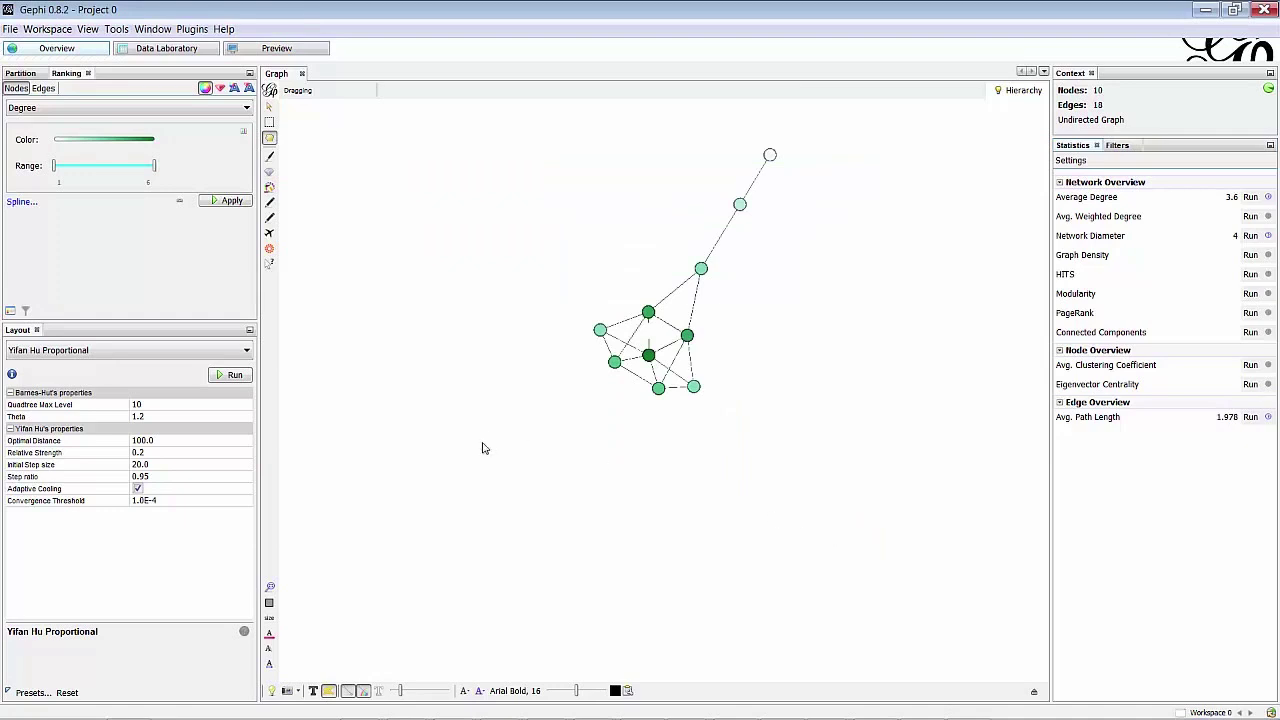
pyautogui.click(158, 50)
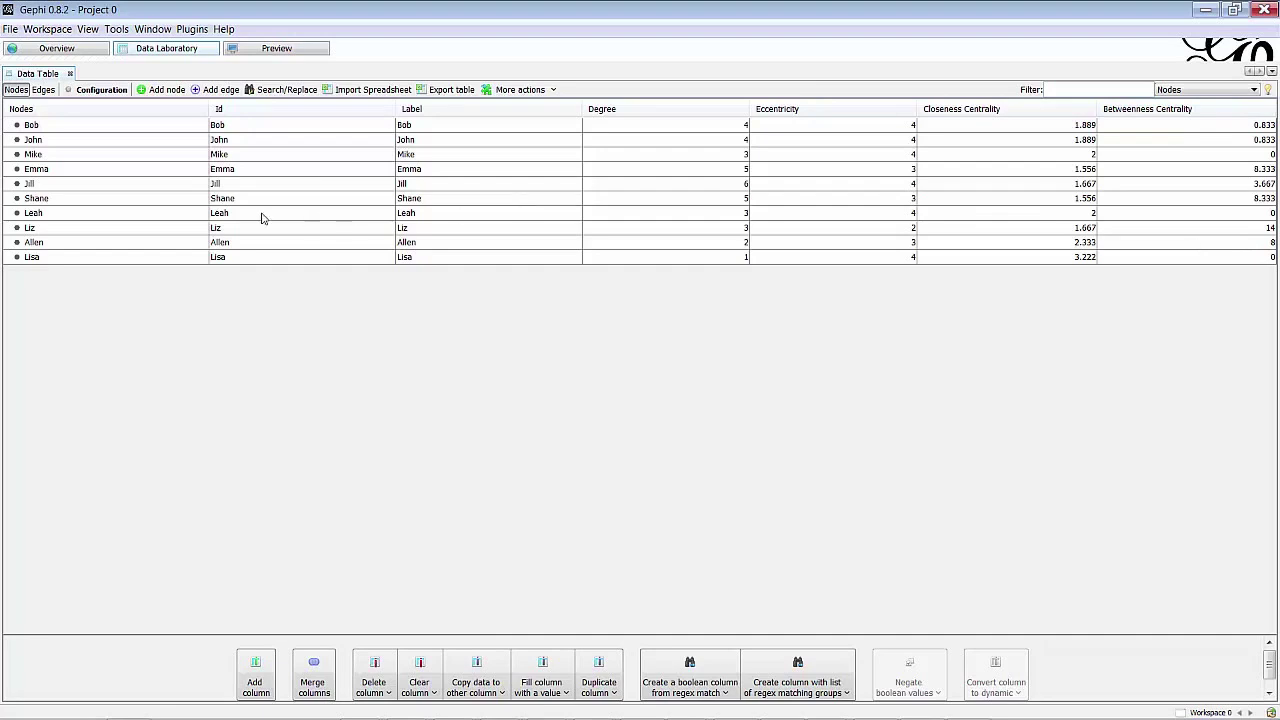
pyautogui.click(52, 50)
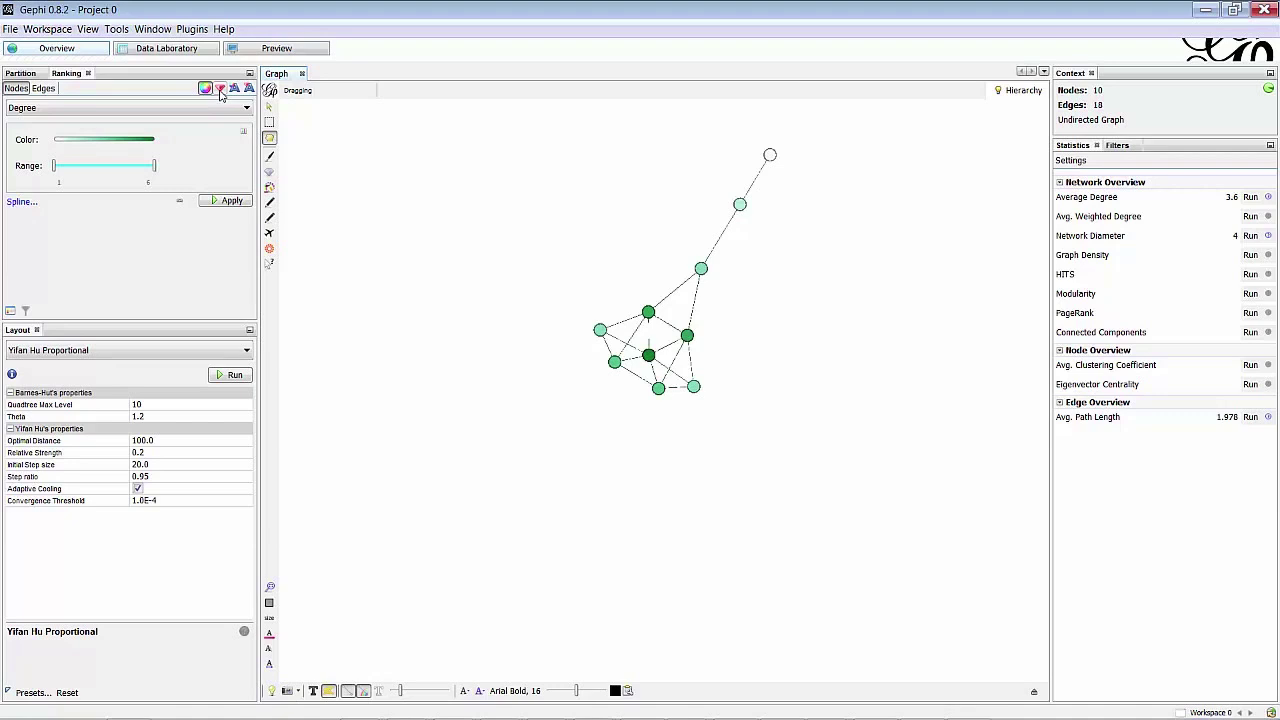
# Rank node size by Betweenness Centrality, set the maximum size to 30 and apply it
pyautogui.click(220, 89)
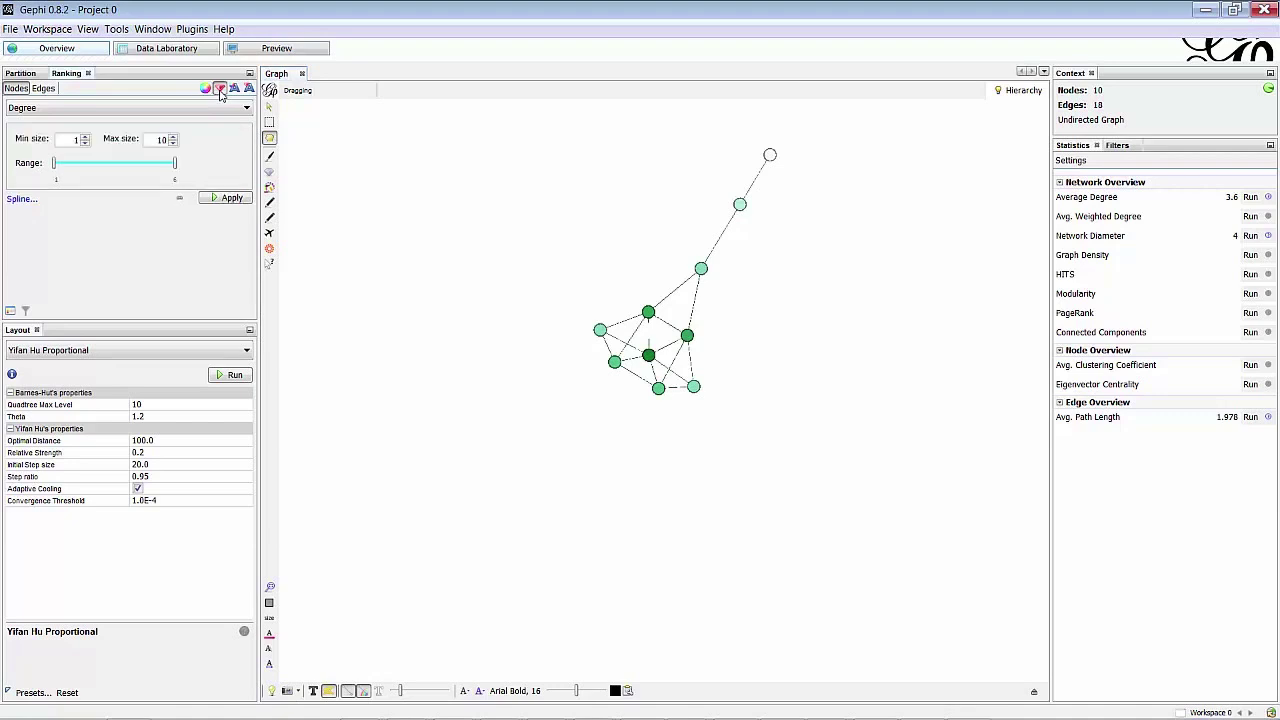
pyautogui.click(138, 108)
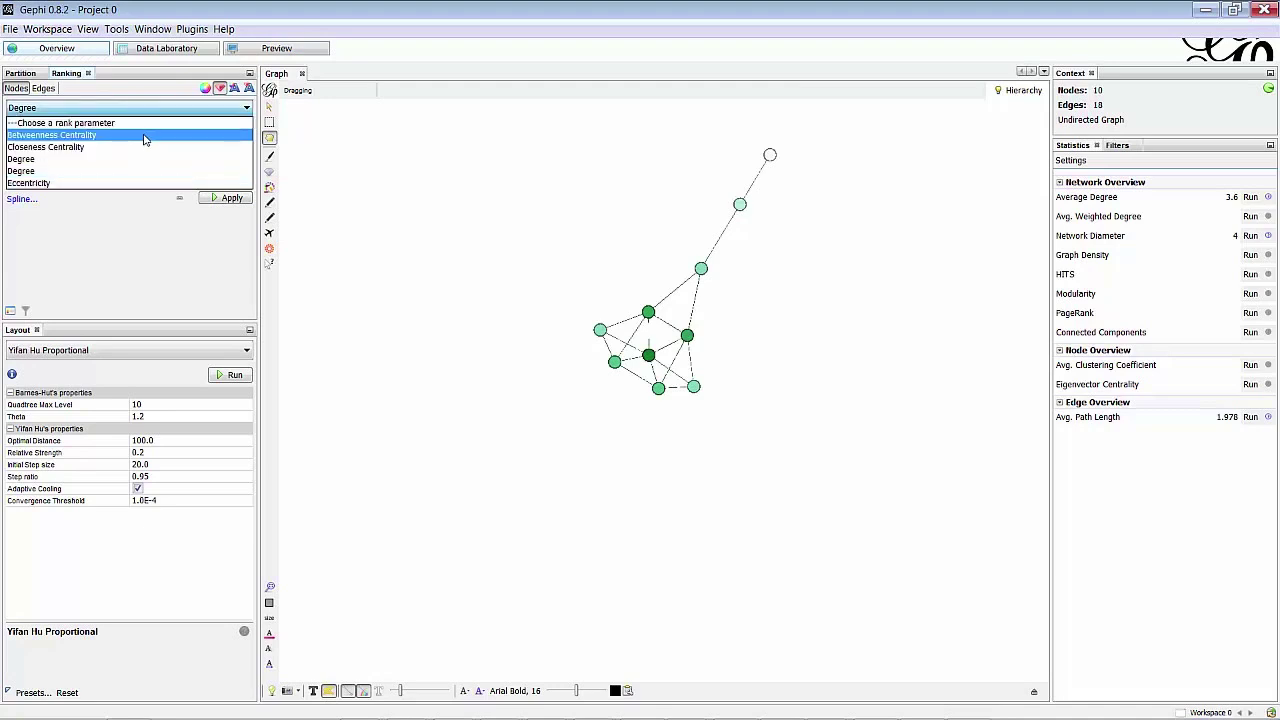
pyautogui.click(144, 136)
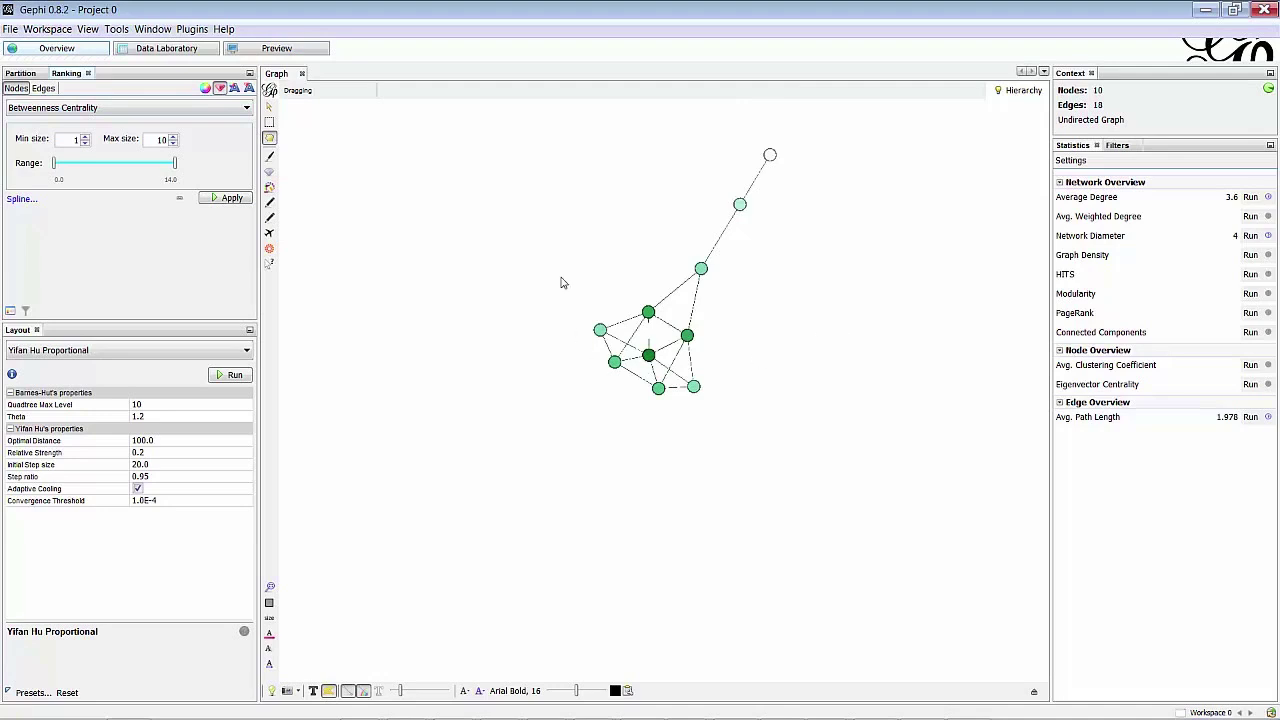
pyautogui.doubleClick(157, 140)
pyautogui.click(226, 198)
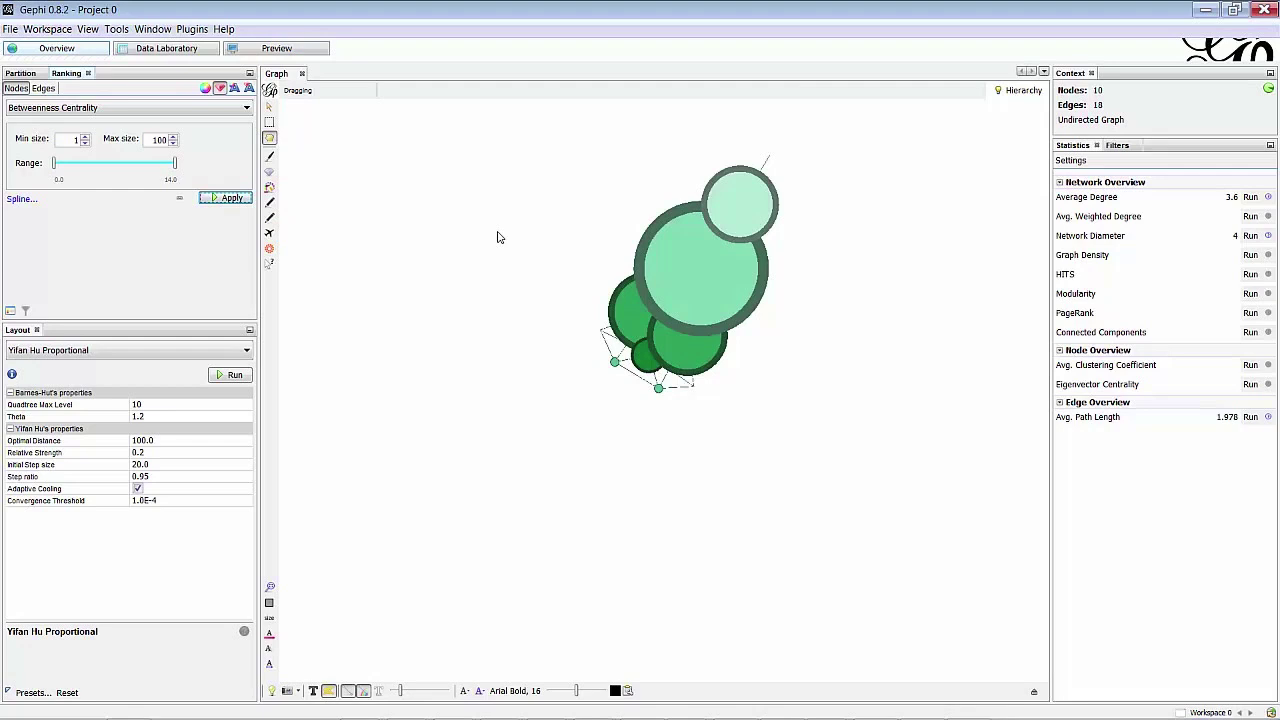
pyautogui.click(162, 140)
pyautogui.doubleClick(162, 140)
pyautogui.press('BackSpace')
pyautogui.write('30')
pyautogui.click(226, 197)
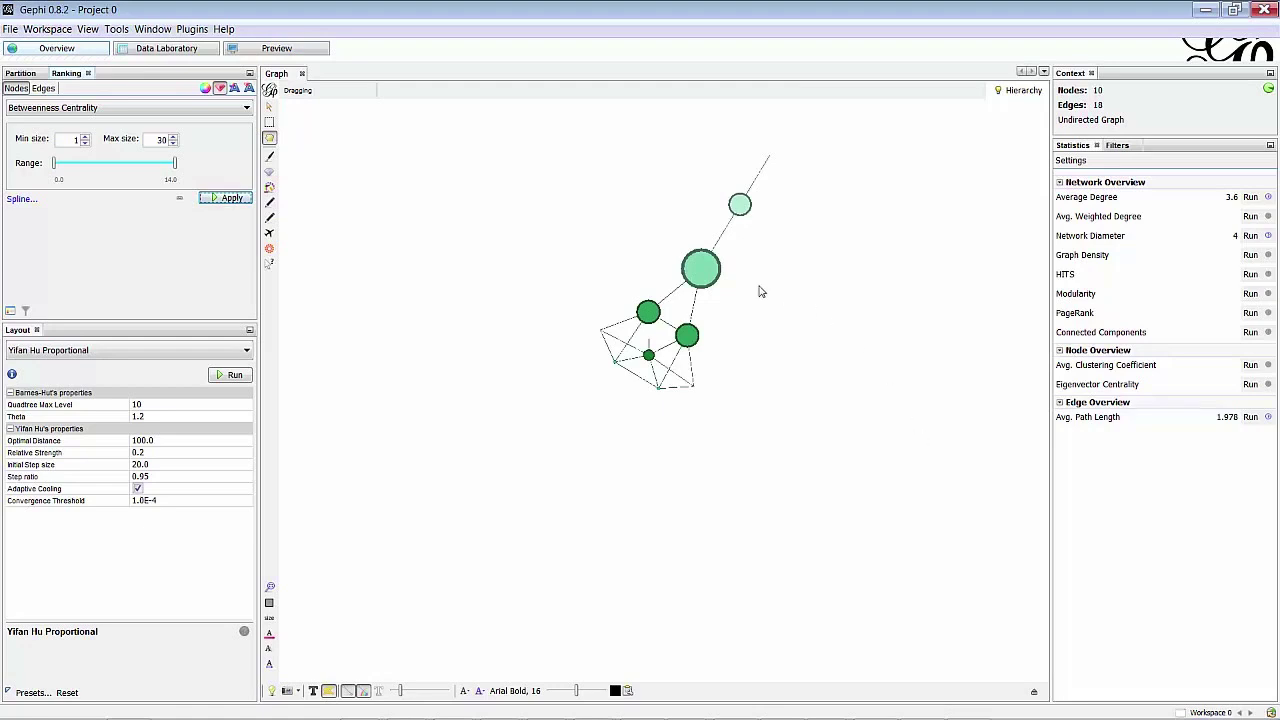
# Use the largest node's context menu to select it in the Data Laboratory table
pyautogui.rightClick(704, 271)
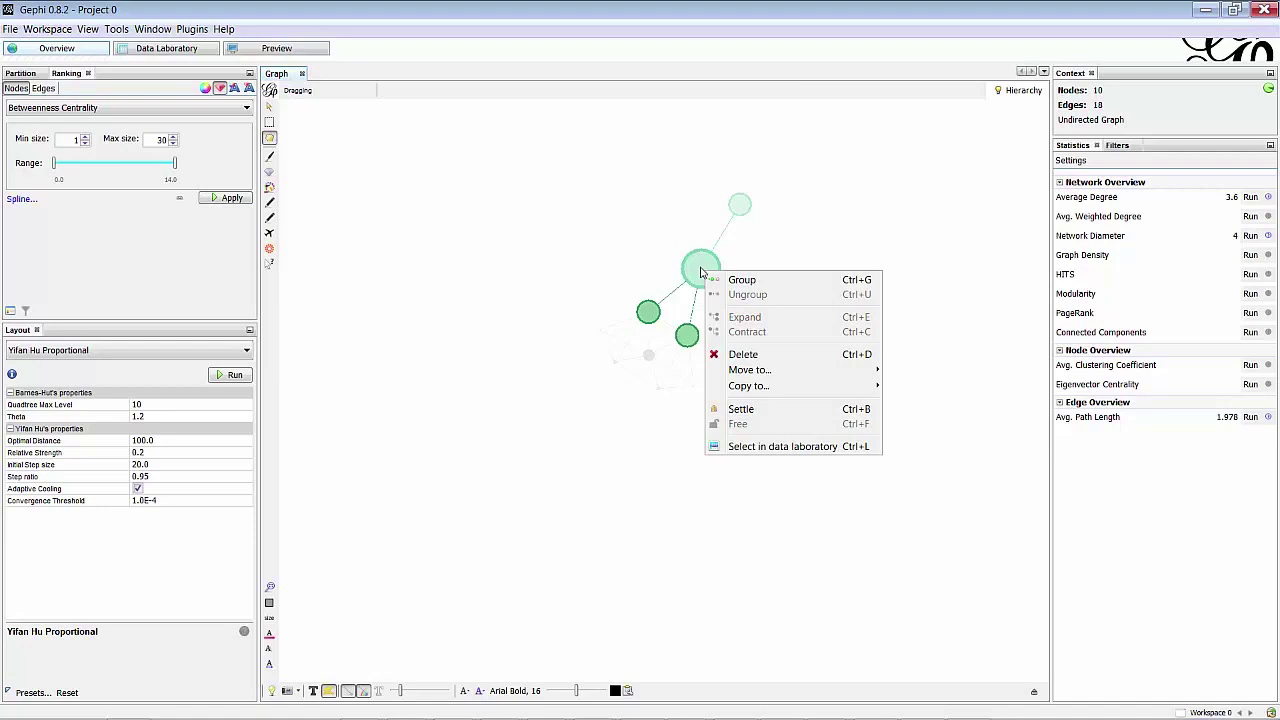
pyautogui.click(693, 279)
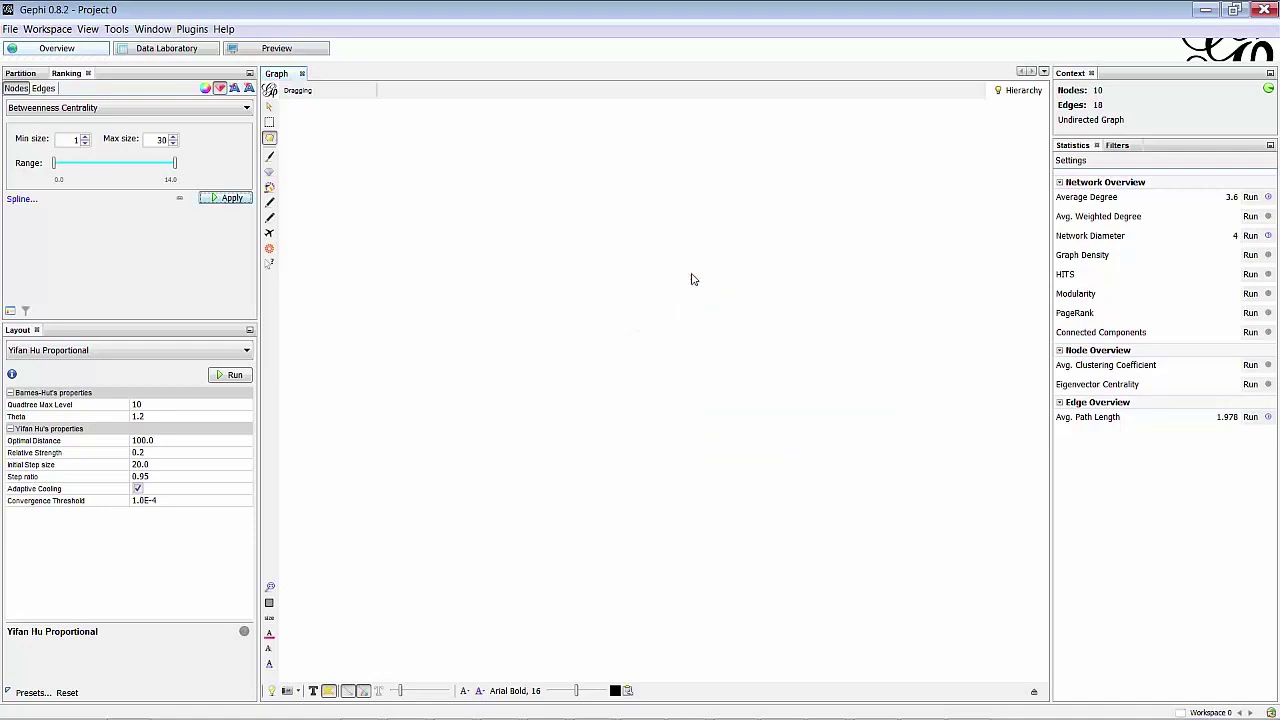
pyautogui.rightClick(691, 274)
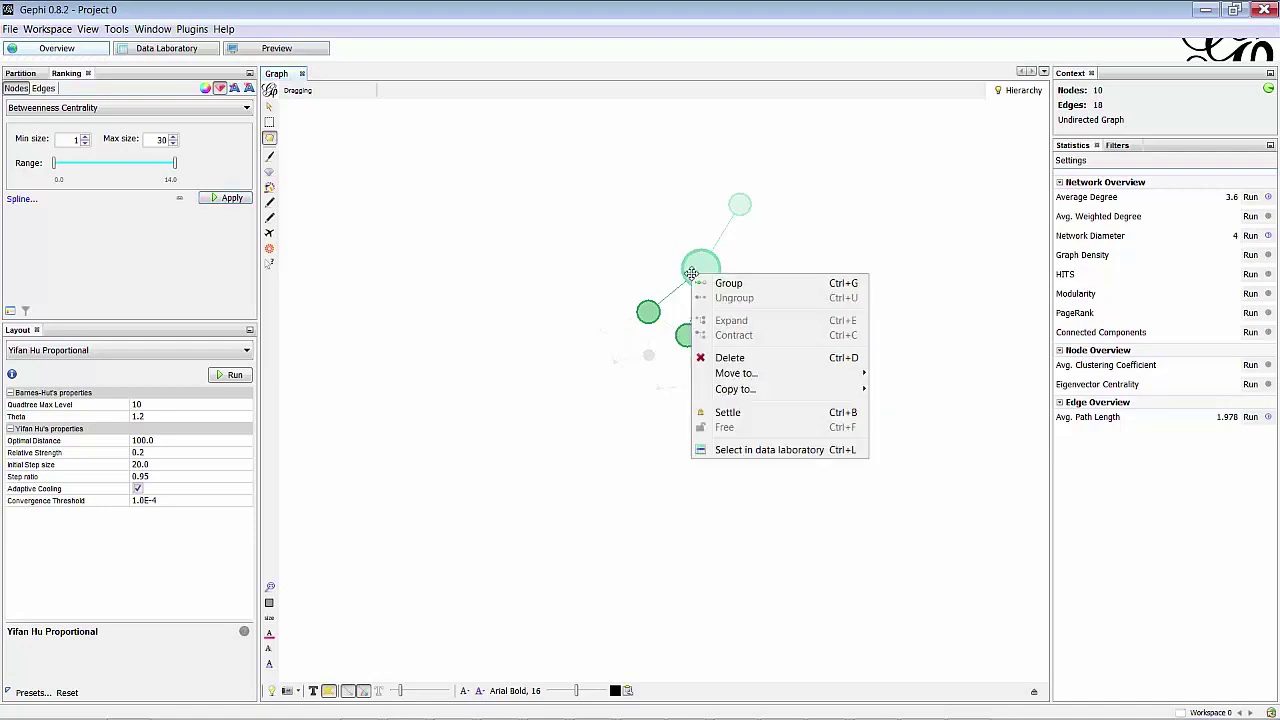
pyautogui.click(756, 452)
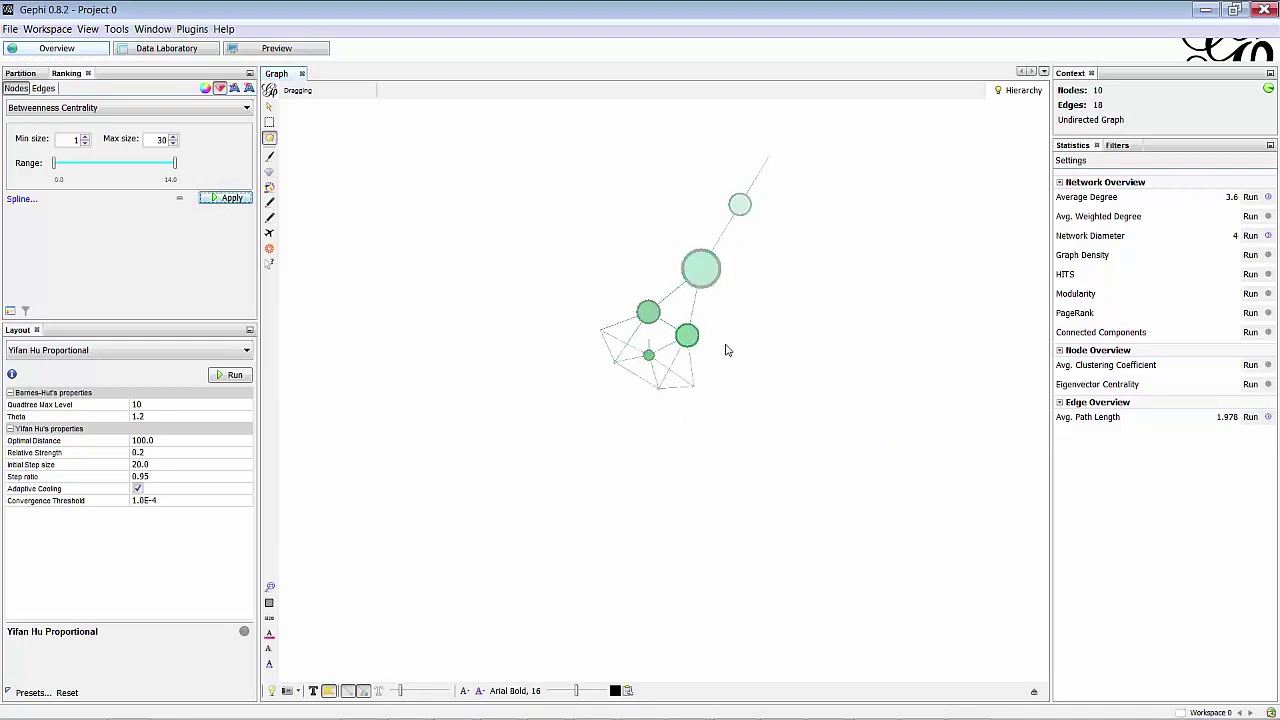
pyautogui.rightClick(694, 270)
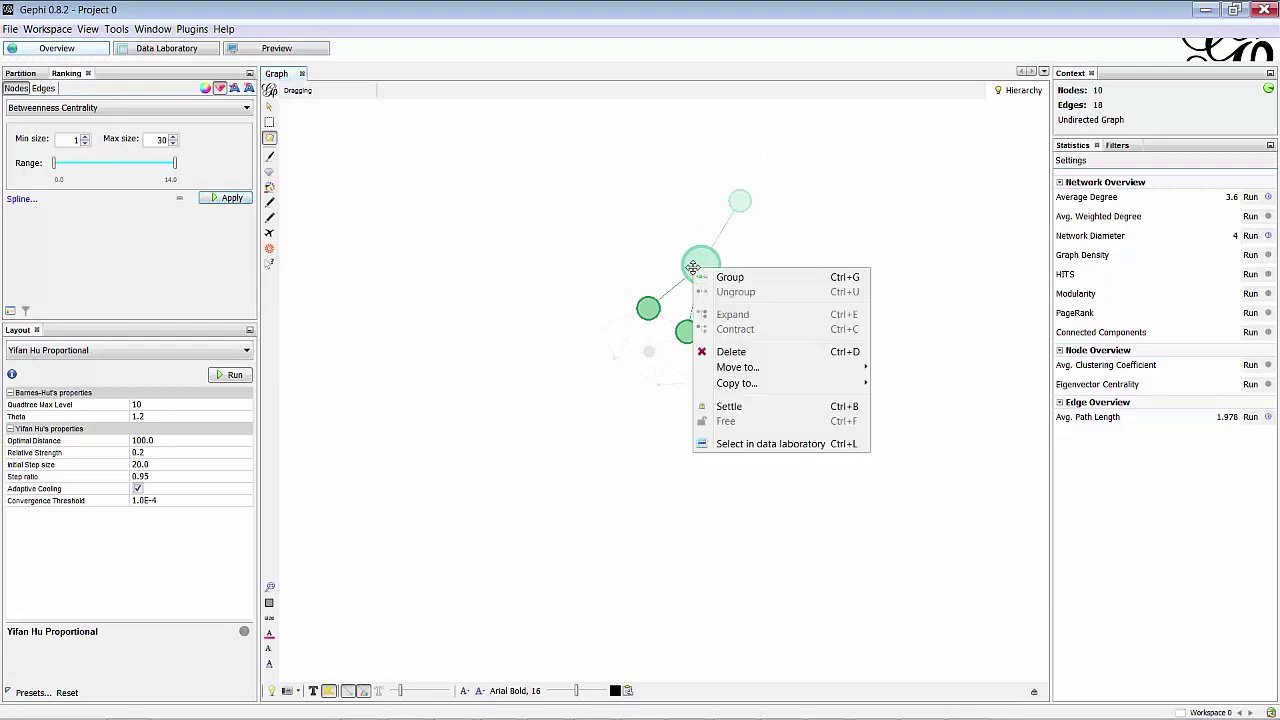
pyautogui.click(771, 445)
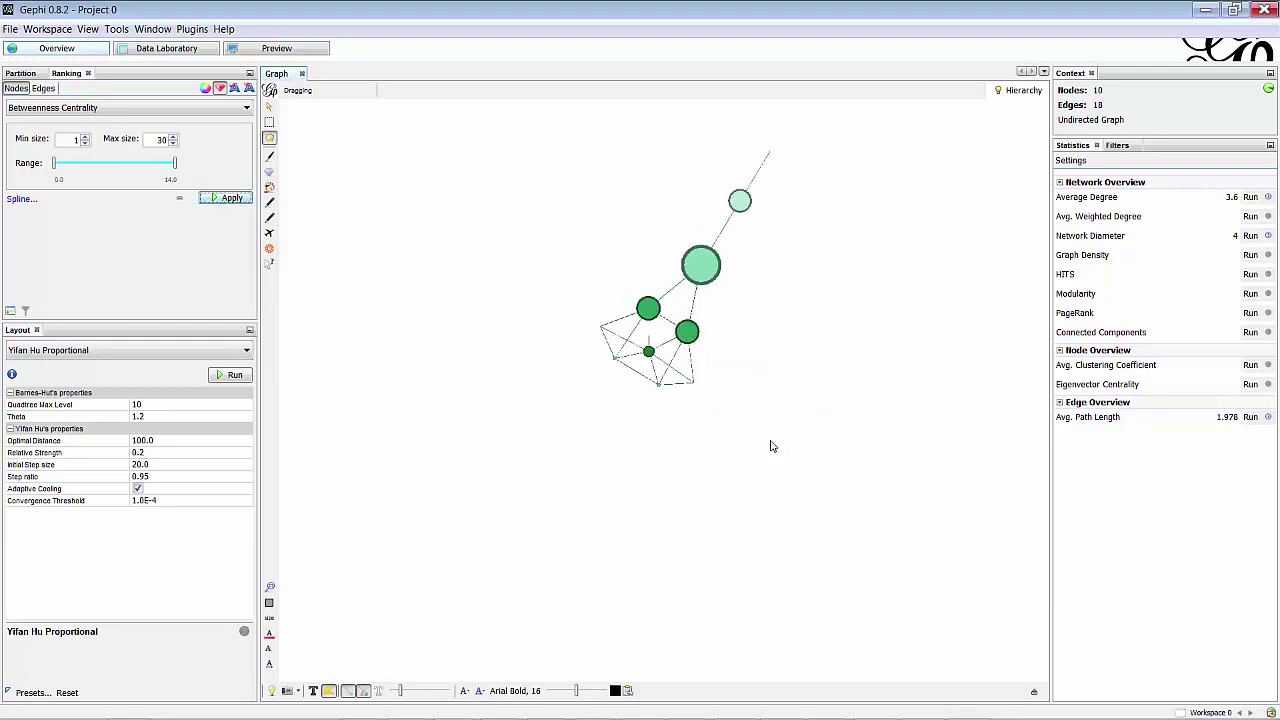
pyautogui.click(155, 52)
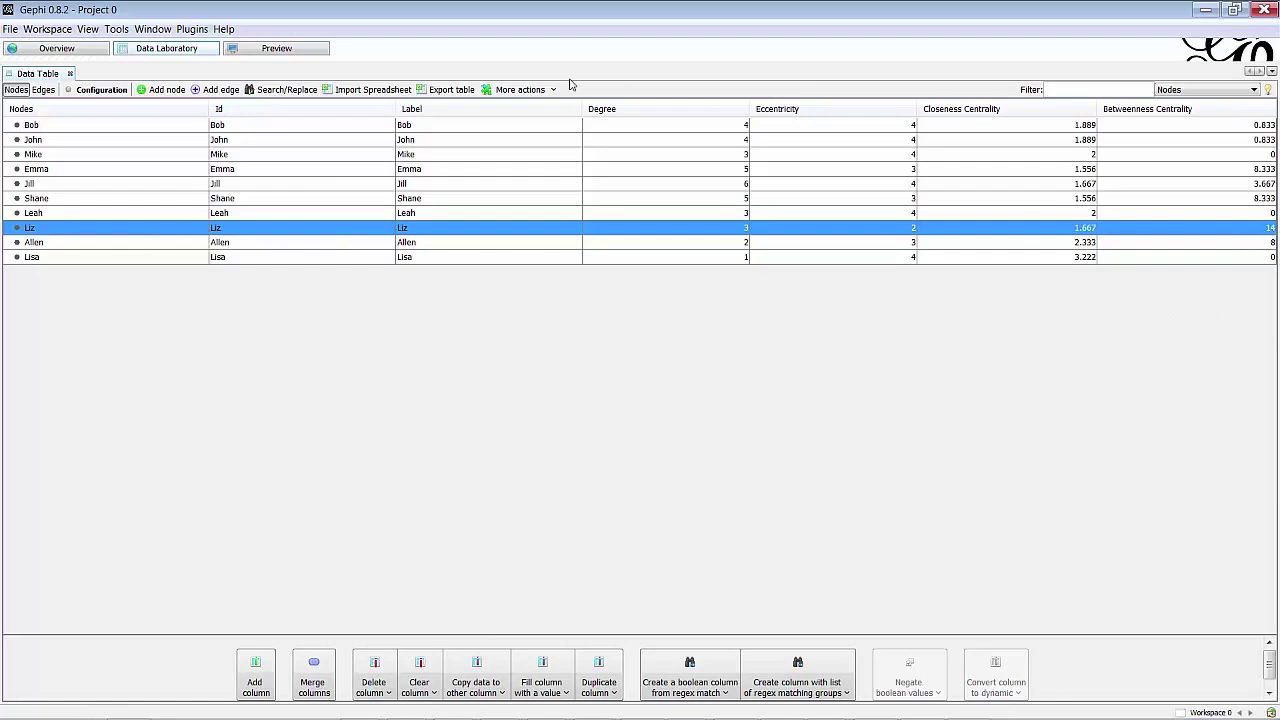
pyautogui.click(58, 48)
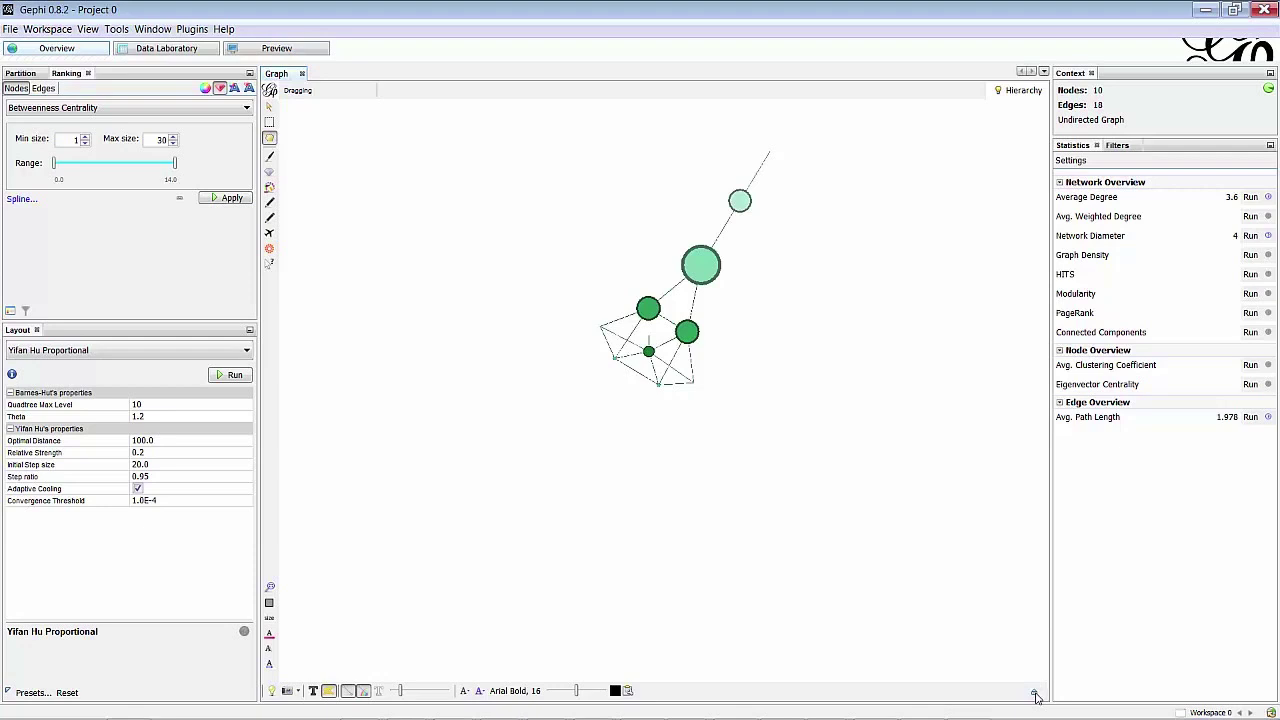
pyautogui.click(1034, 694)
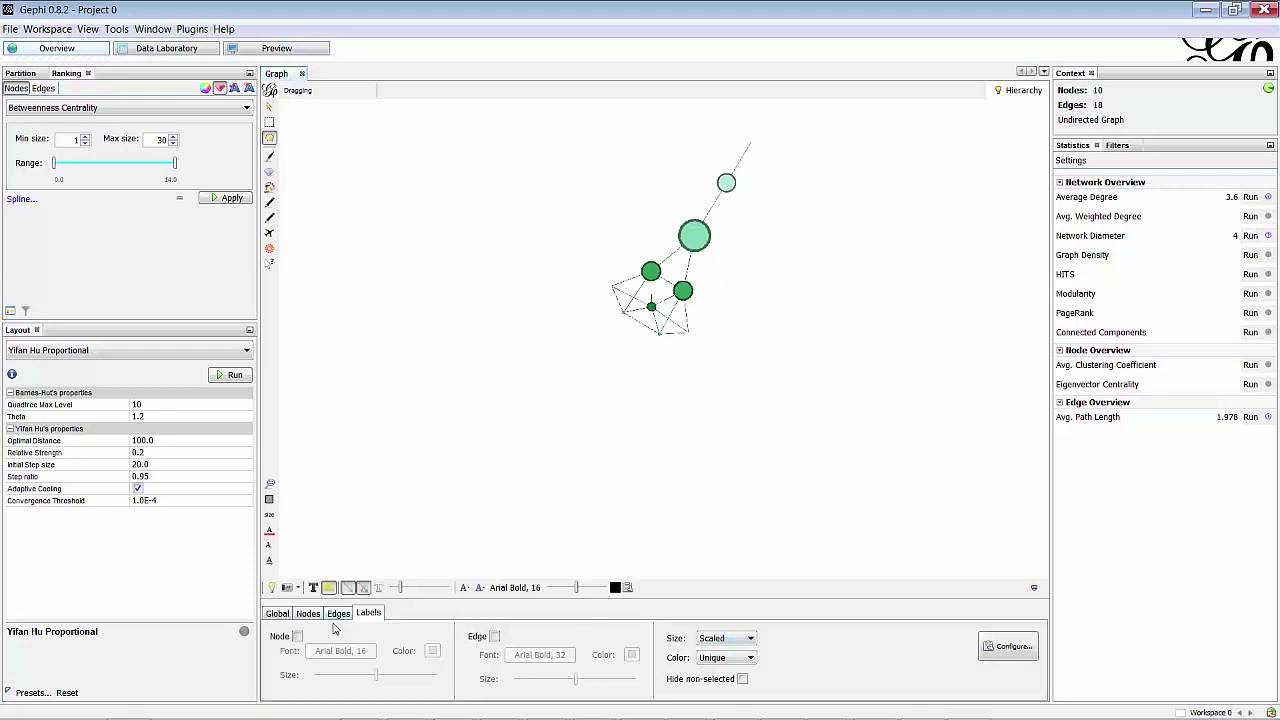
# Turn on Node labels so names appear, then collapse the label settings panel
pyautogui.click(297, 637)
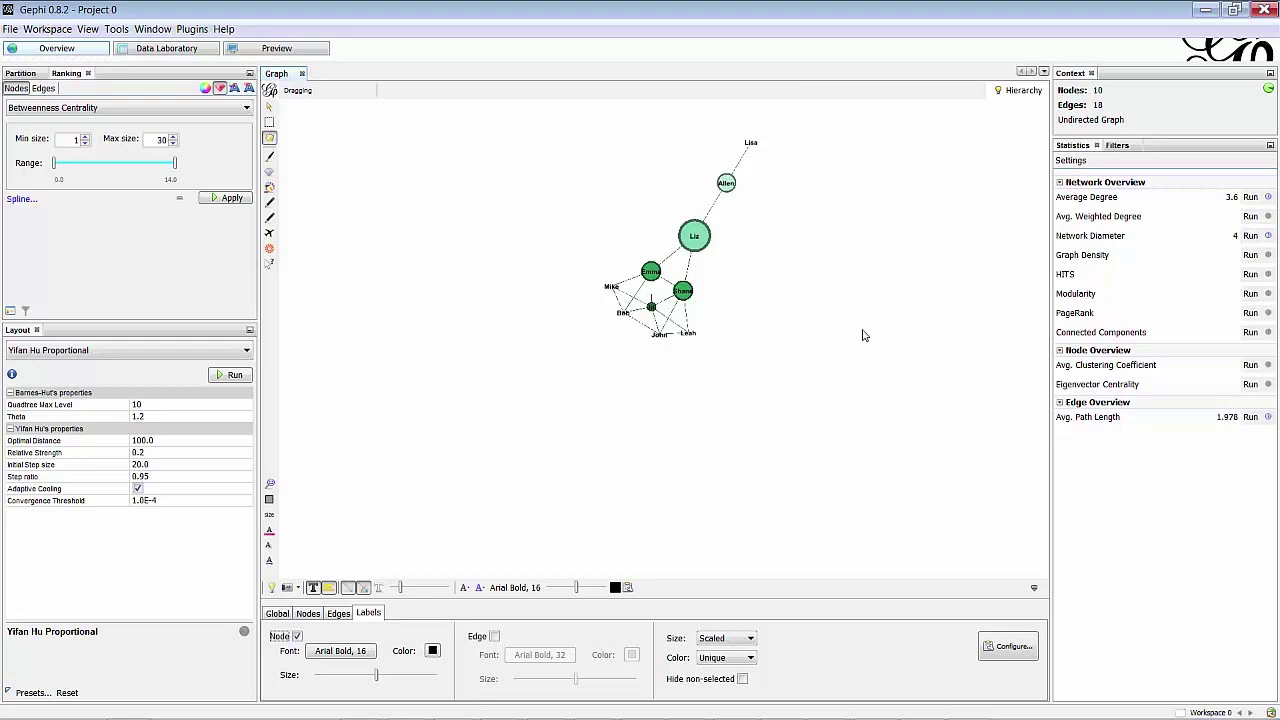
pyautogui.click(1034, 589)
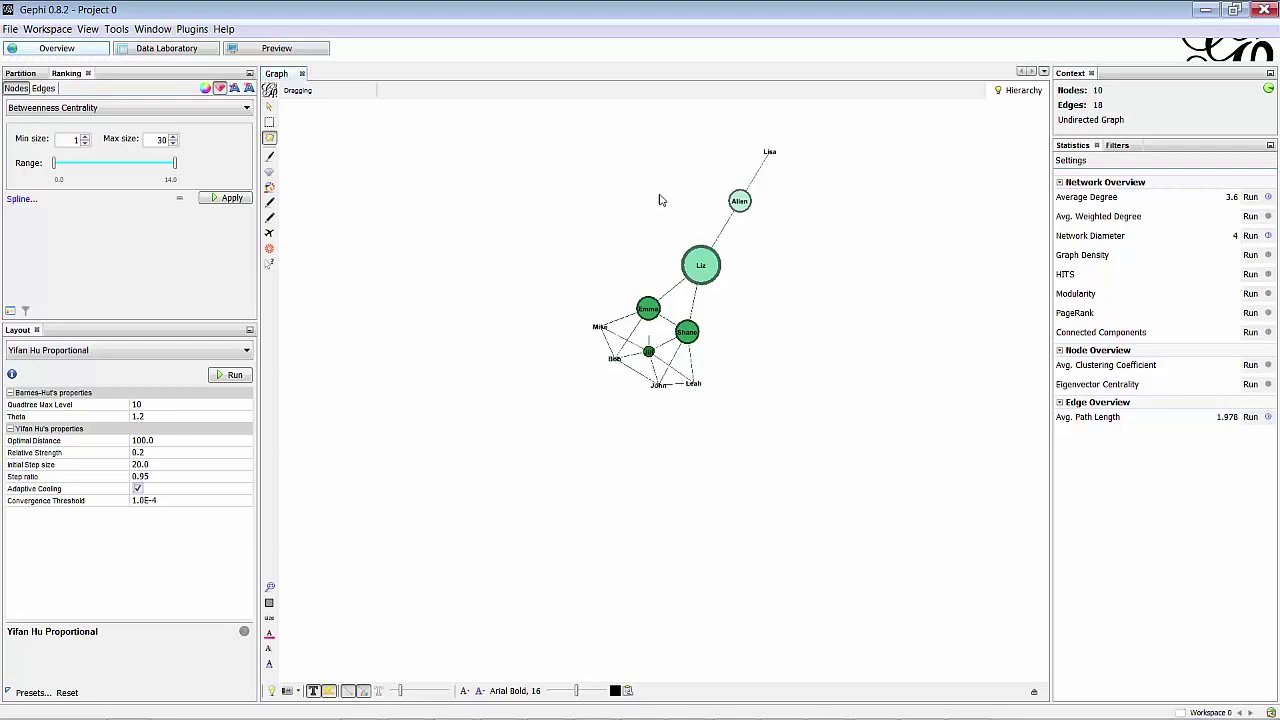
# Run Graph Density with default settings, getting 0.4, and close the report
pyautogui.click(1252, 257)
pyautogui.click(710, 449)
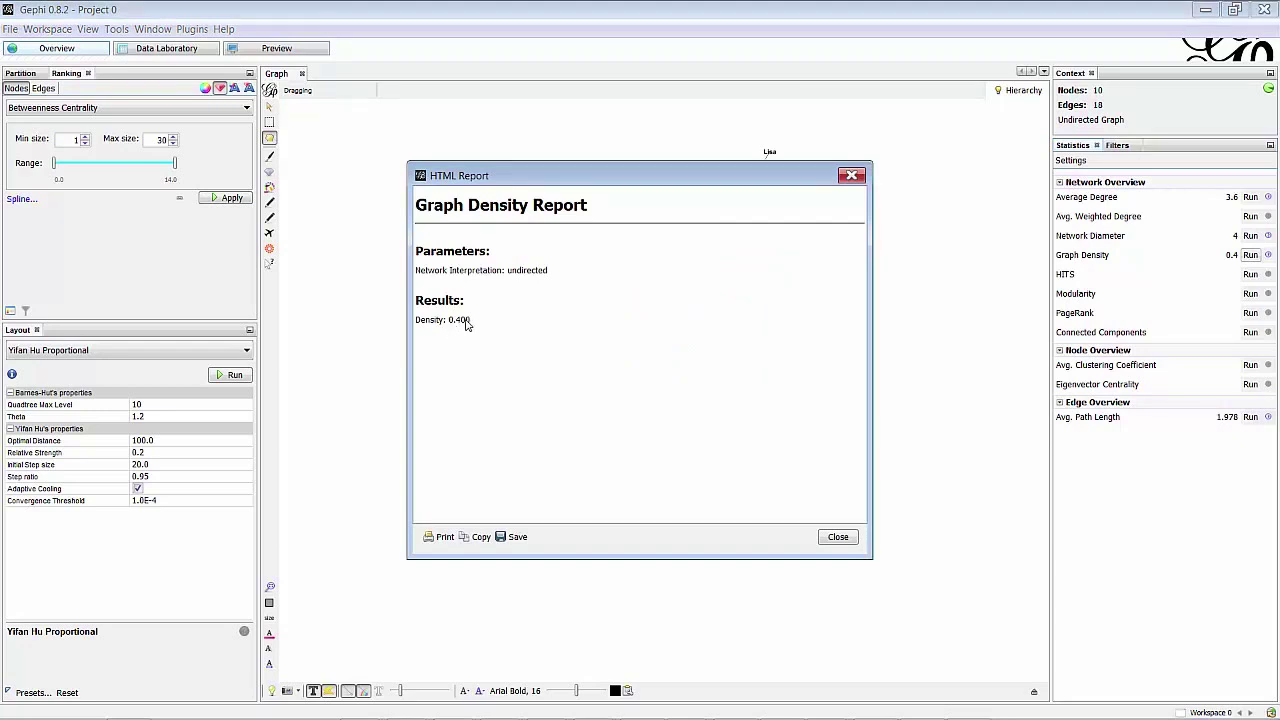
pyautogui.click(846, 542)
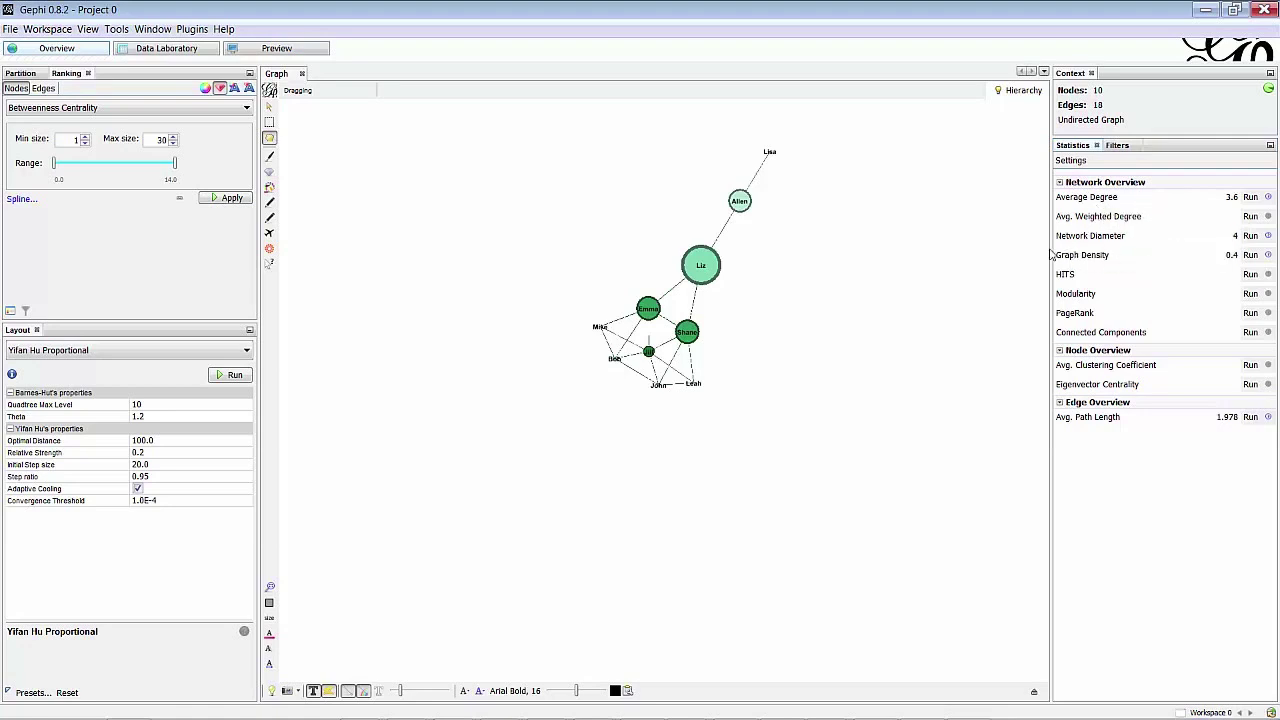
# Open the Data Laboratory node table and check CSV export options, Comma and UTF-8, then cancel
pyautogui.click(143, 55)
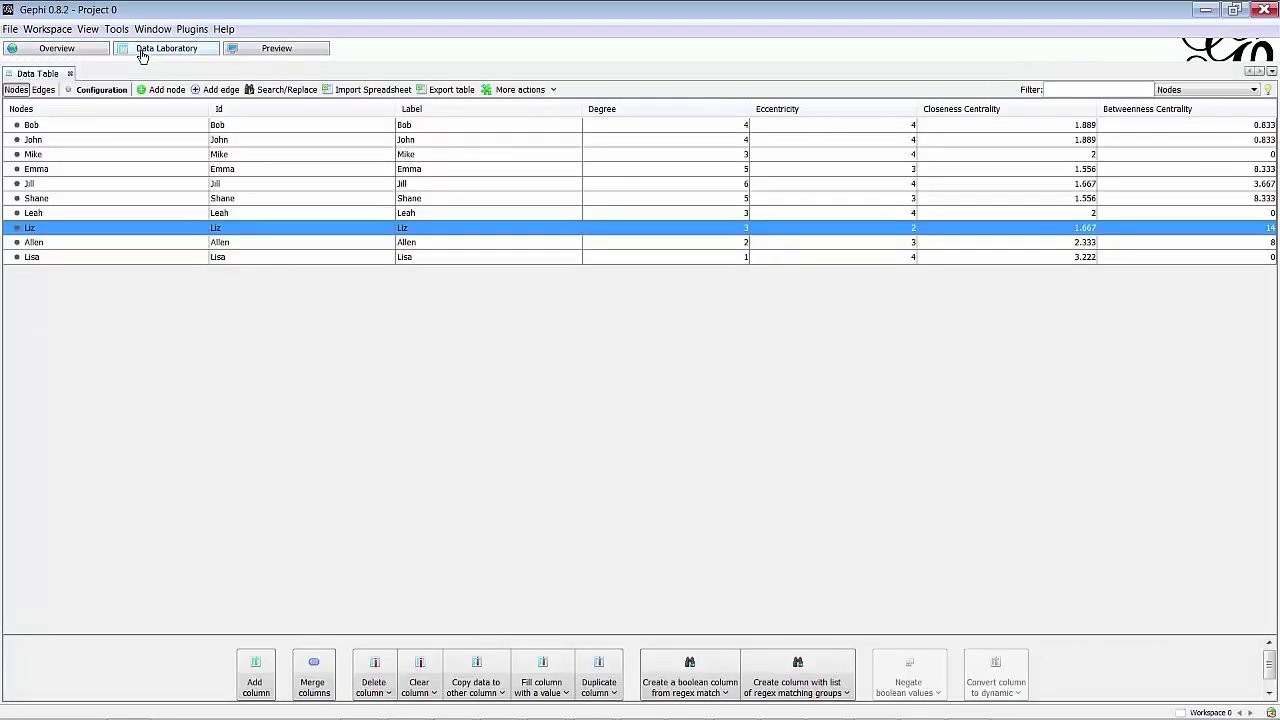
pyautogui.click(450, 90)
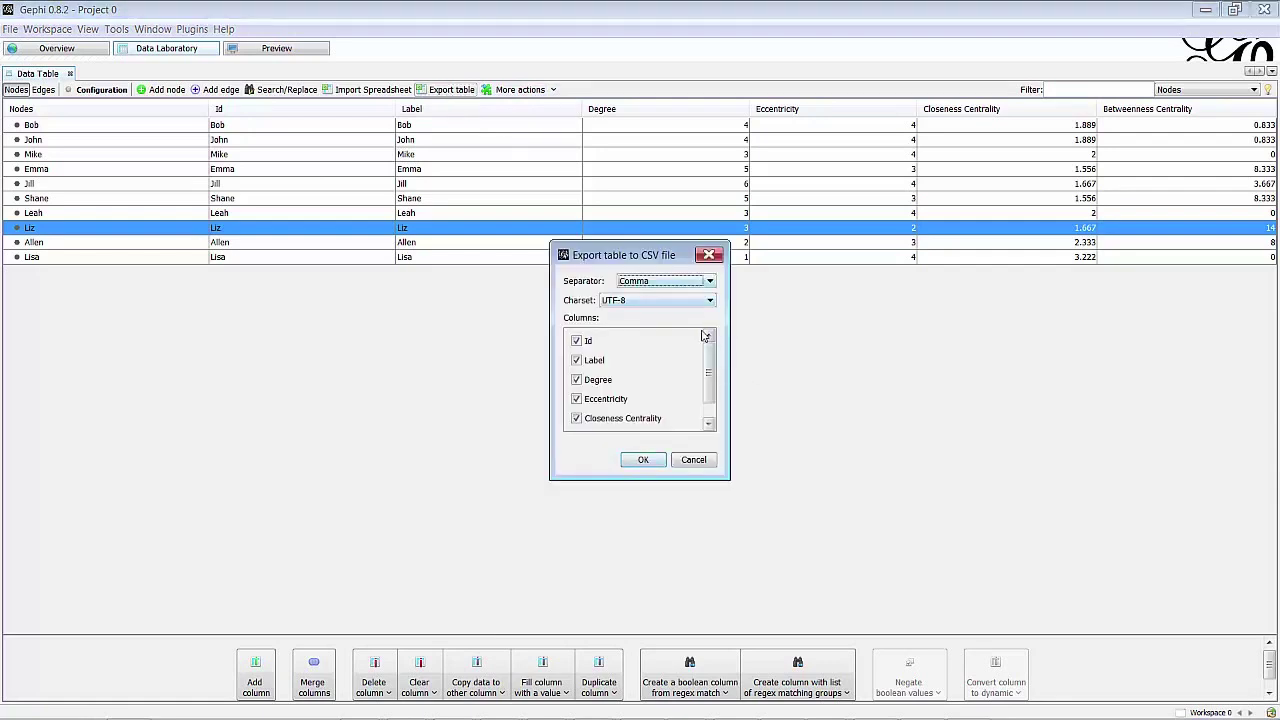
pyautogui.click(670, 284)
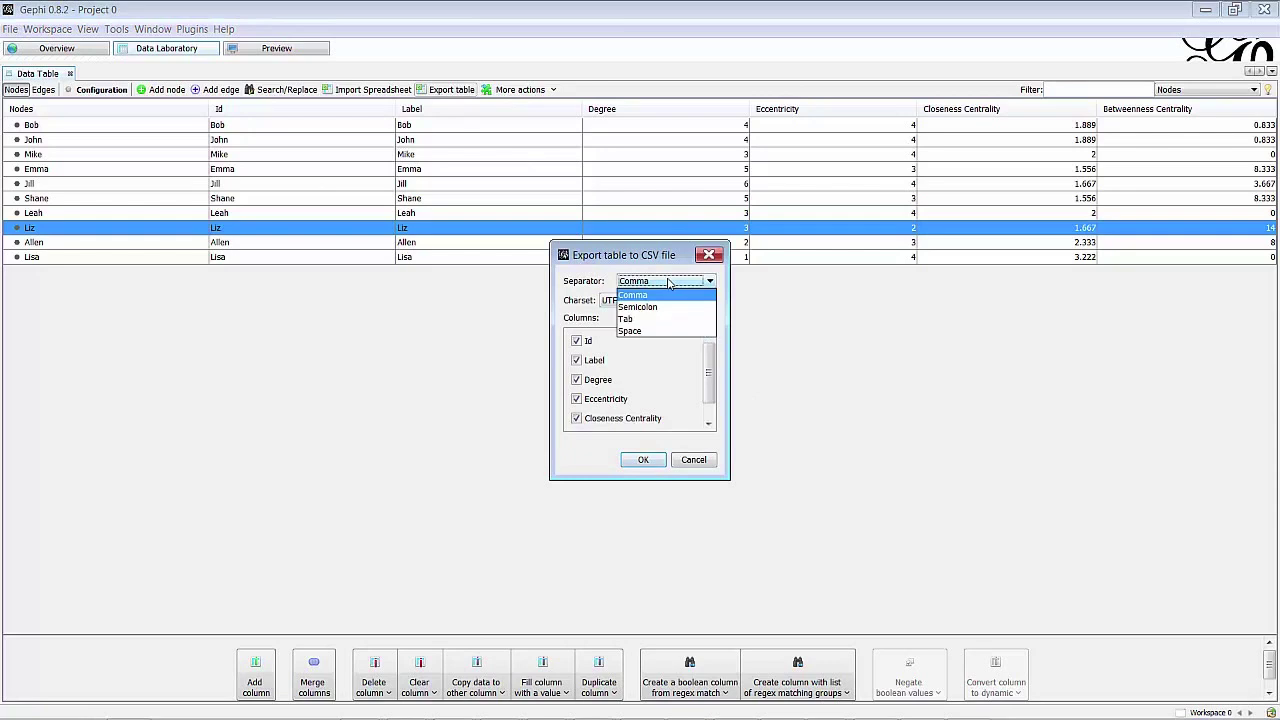
pyautogui.click(616, 279)
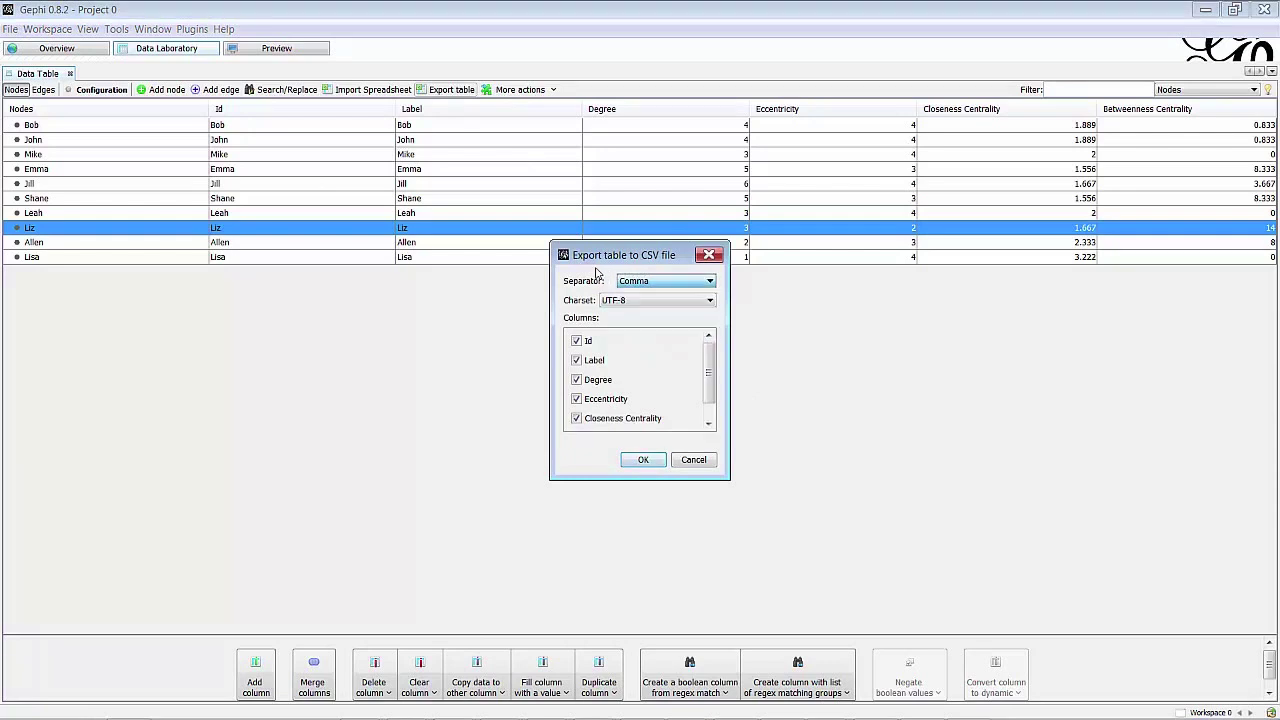
pyautogui.click(685, 303)
pyautogui.click(685, 303)
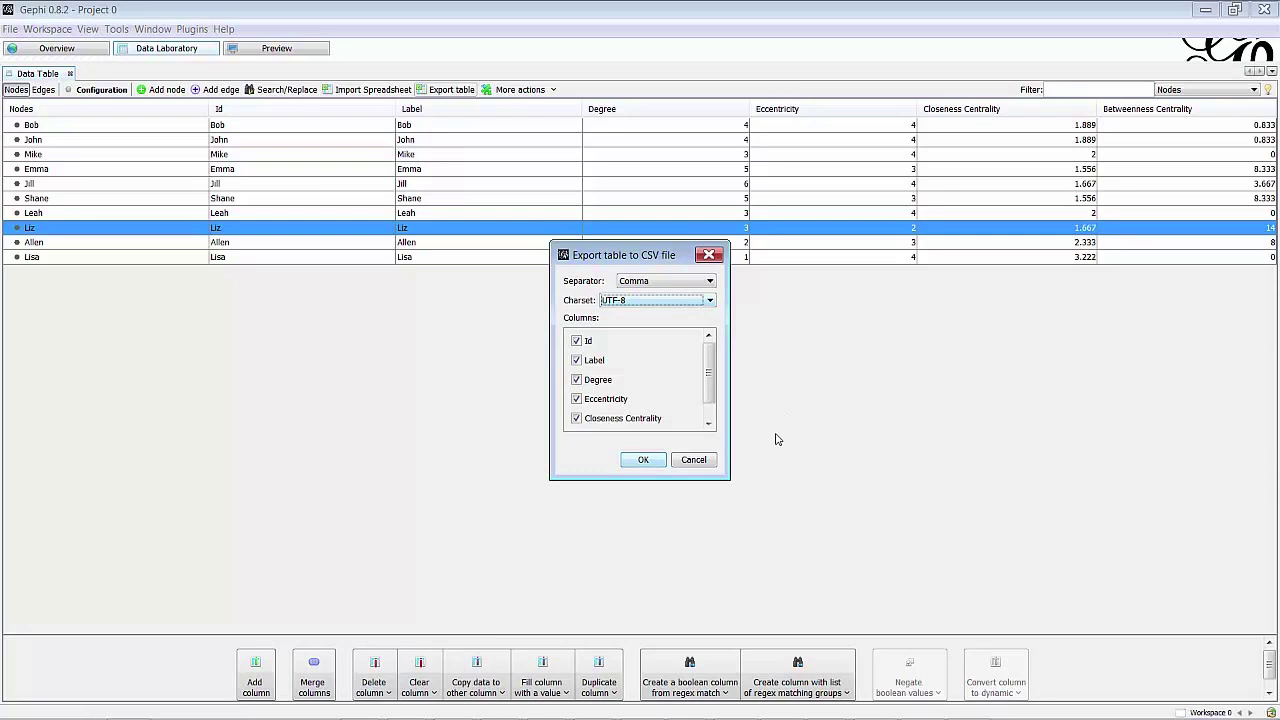
pyautogui.click(686, 460)
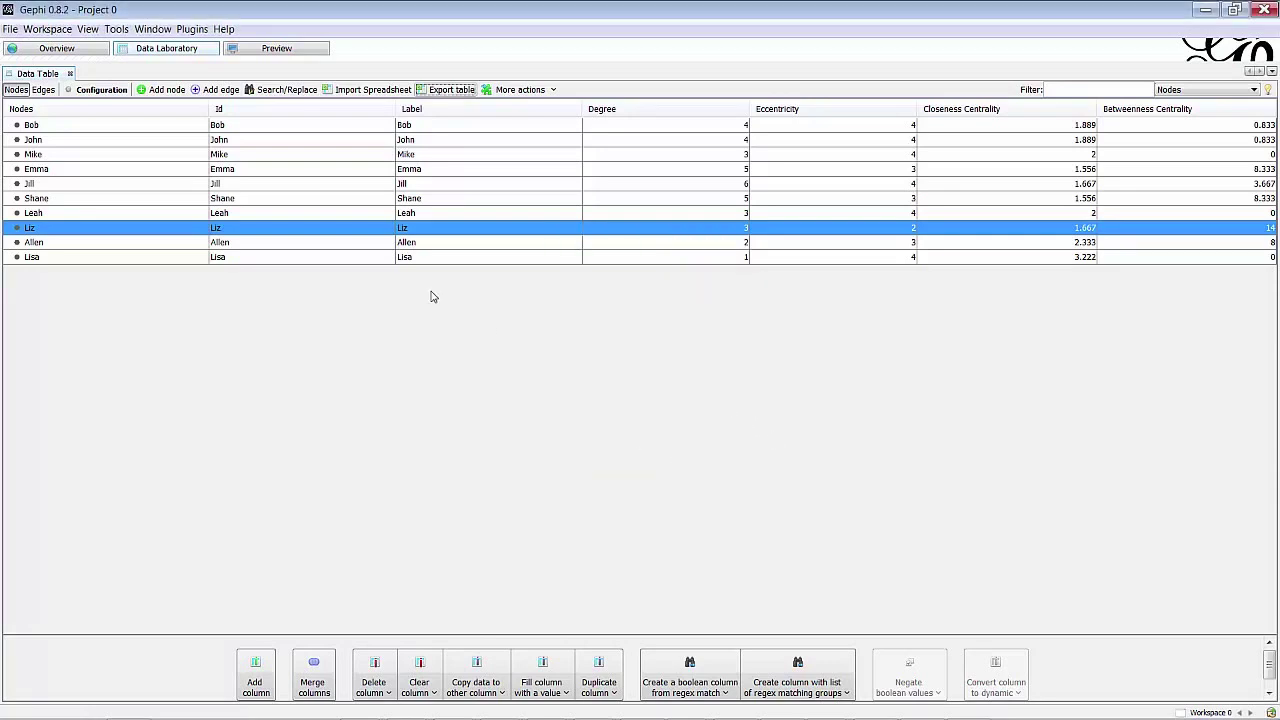
# Switch to the Overview tab showing the labelled network sized by betweenness centrality
pyautogui.click(57, 48)
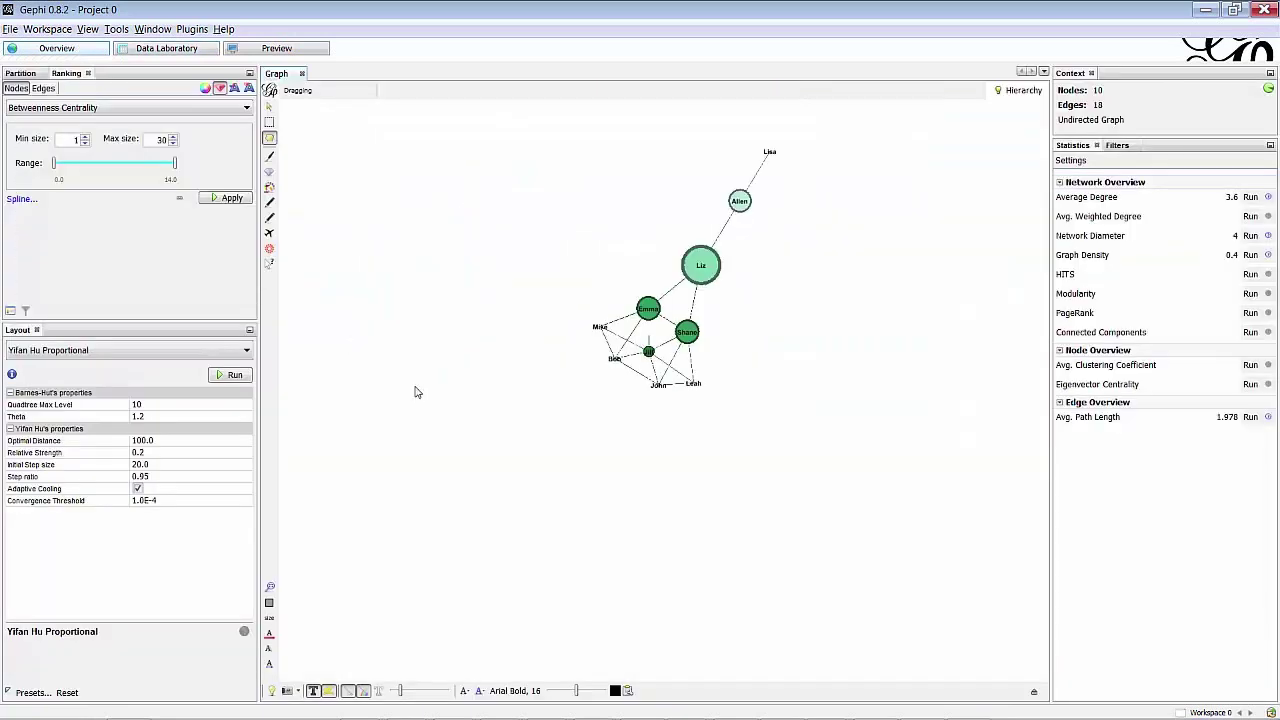